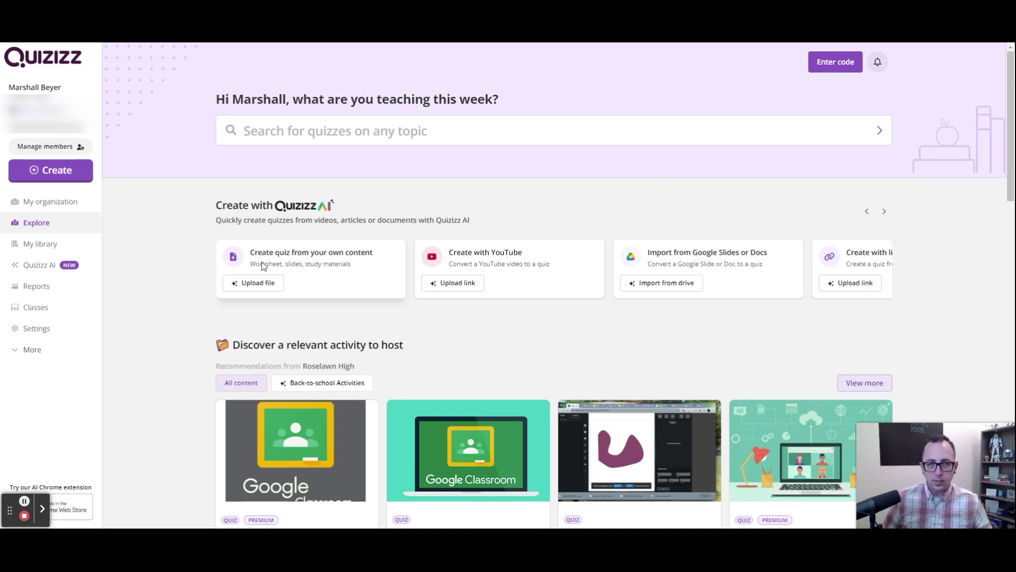
Import the Watt's Law & Ohm's Law worksheet PDF from Google Drive.
left_click(275, 281)
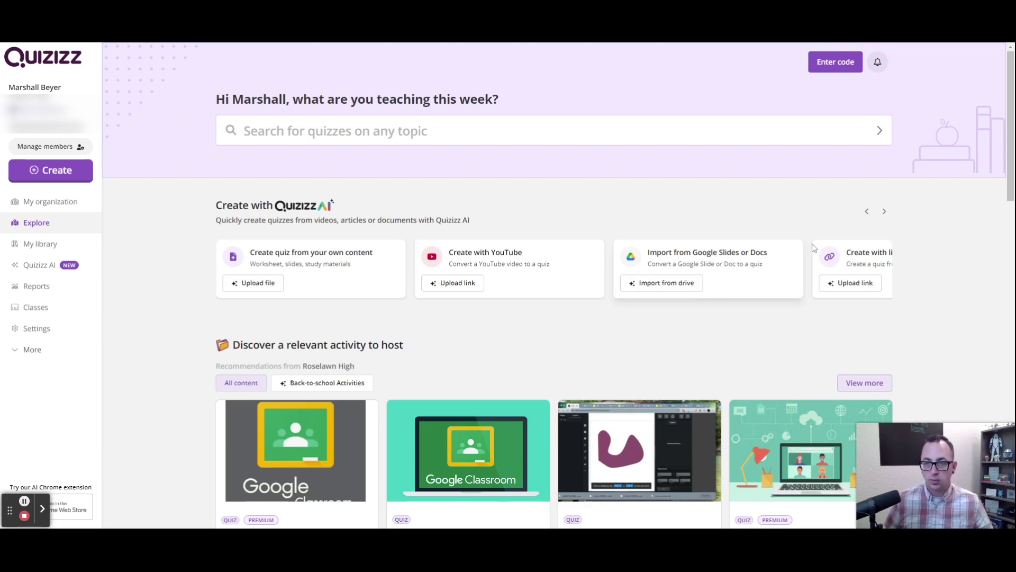
left_click(884, 211)
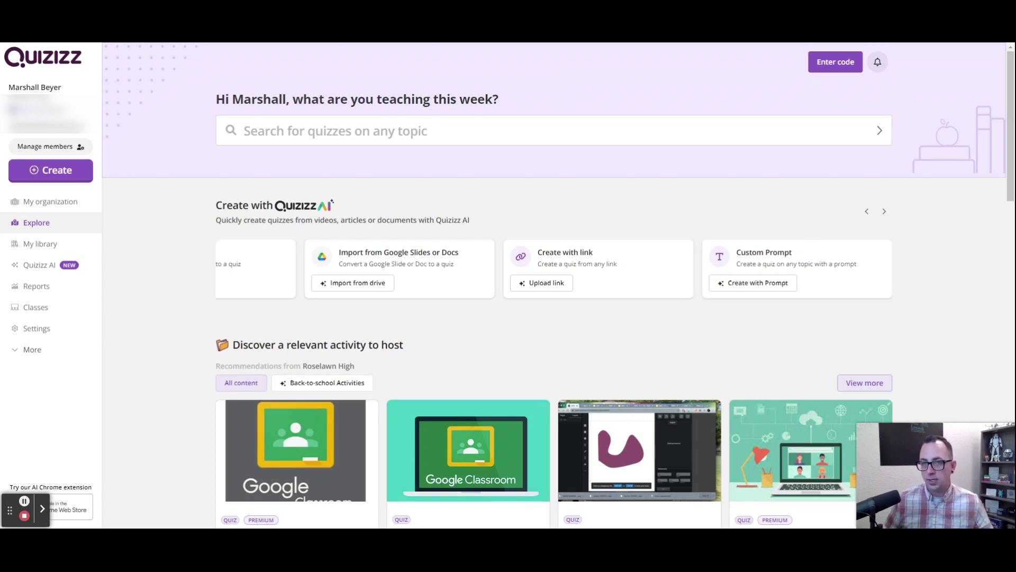
left_click(871, 213)
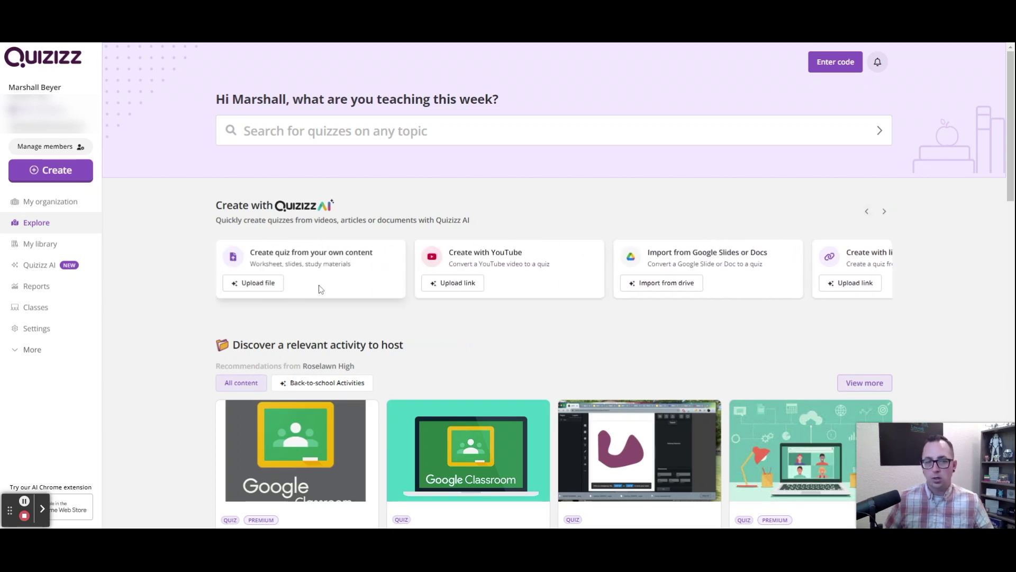
left_click(260, 285)
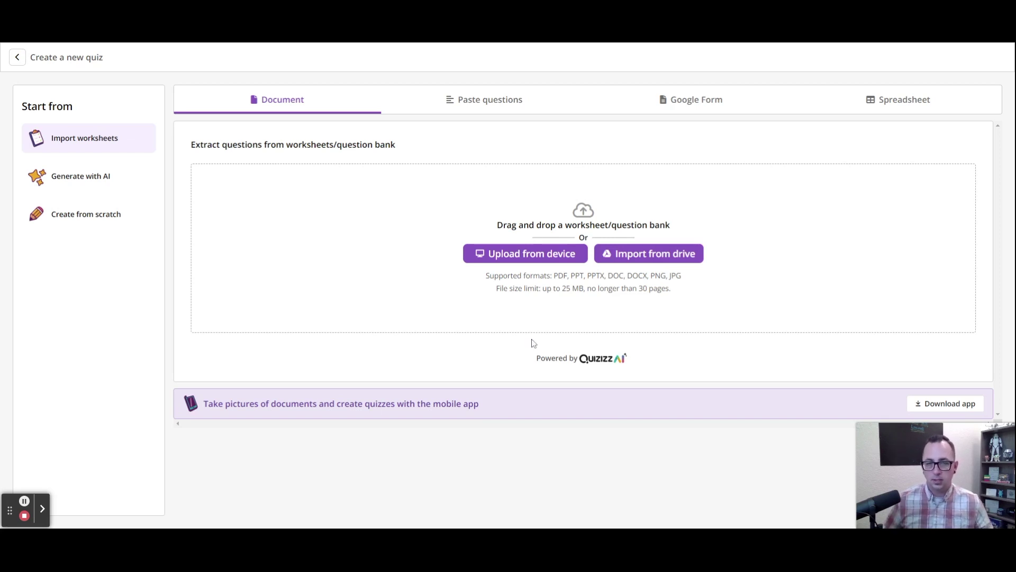
left_click(660, 257)
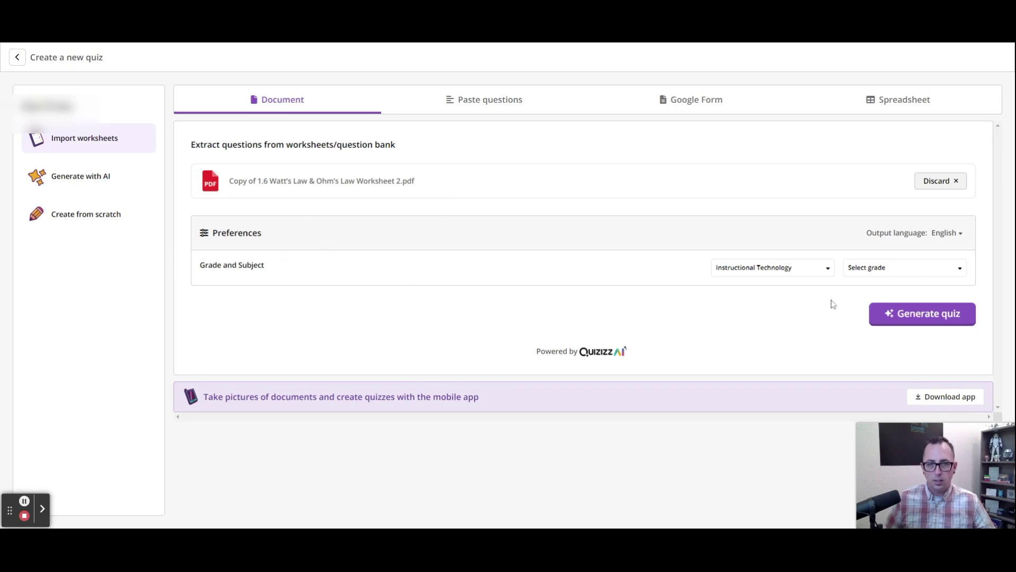
Set the subject to Science and the grade to Grade 10, then generate the quiz.
left_click(818, 274)
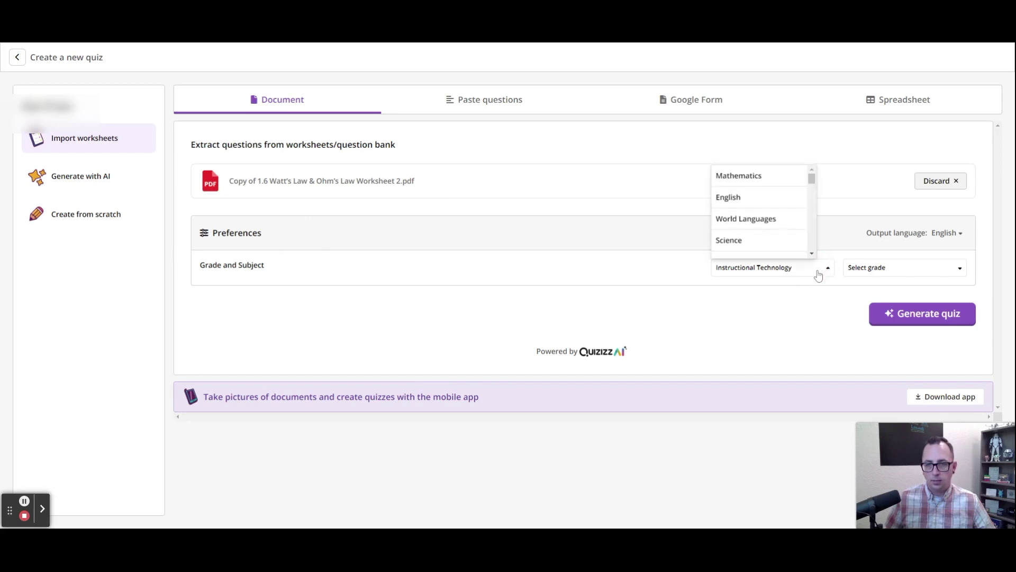
left_click(762, 241)
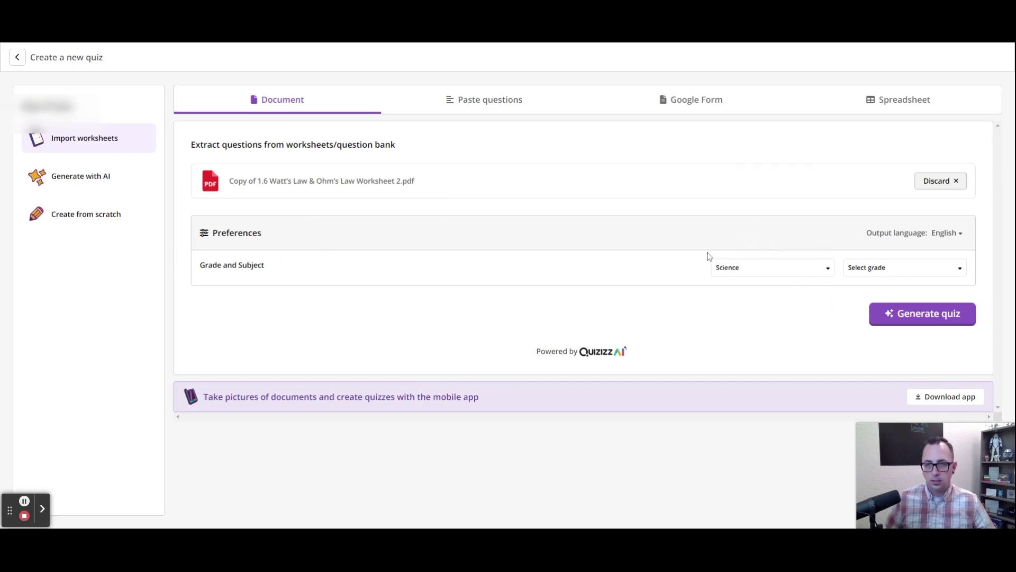
left_click(920, 271)
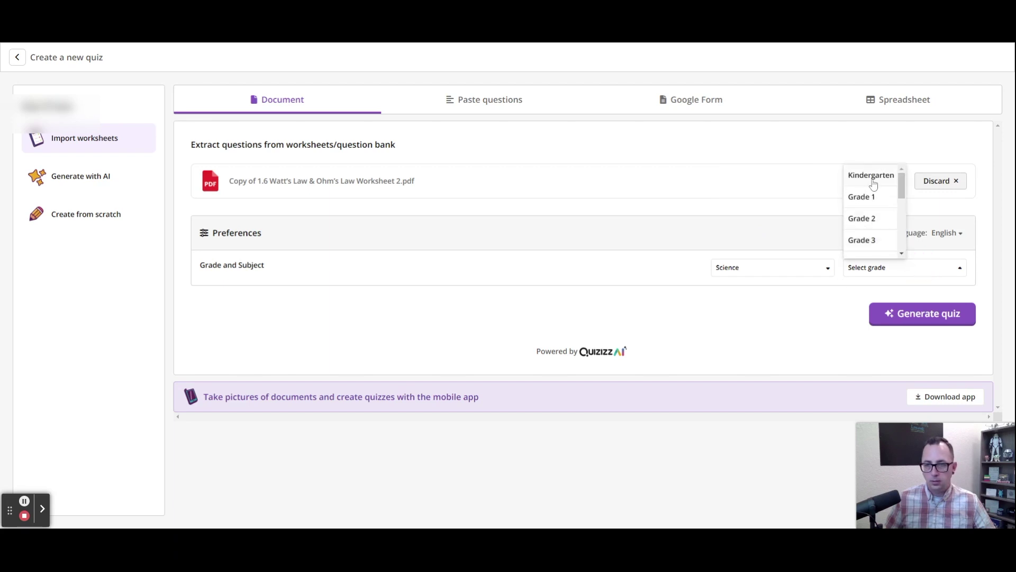
scroll(868, 190, "down", 5)
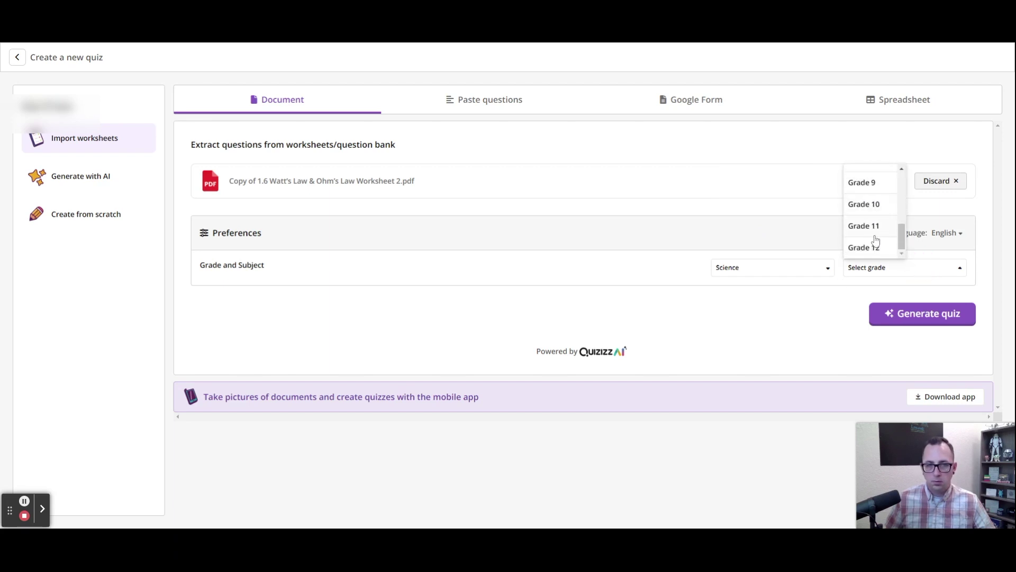
left_click(876, 205)
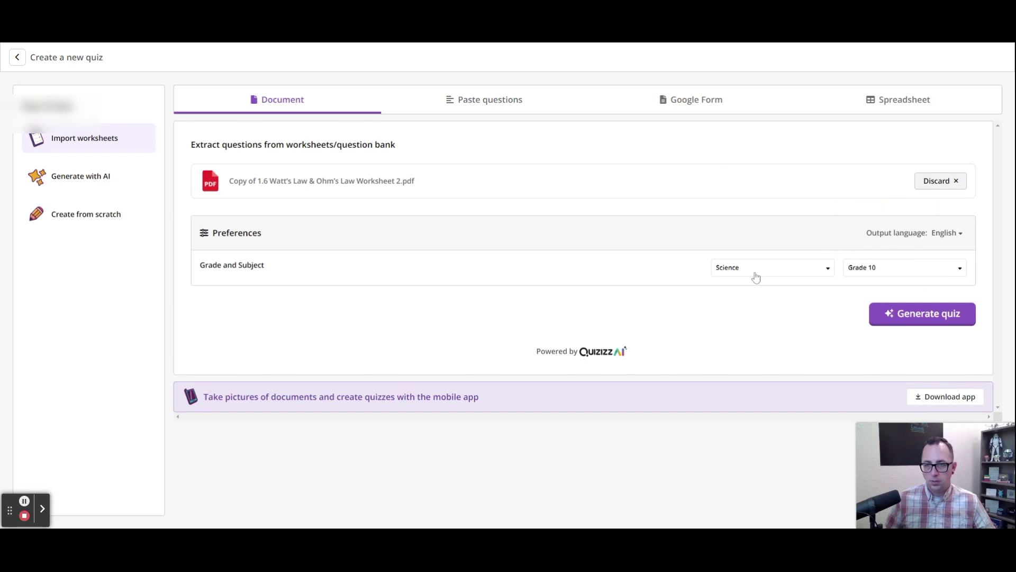
left_click(926, 314)
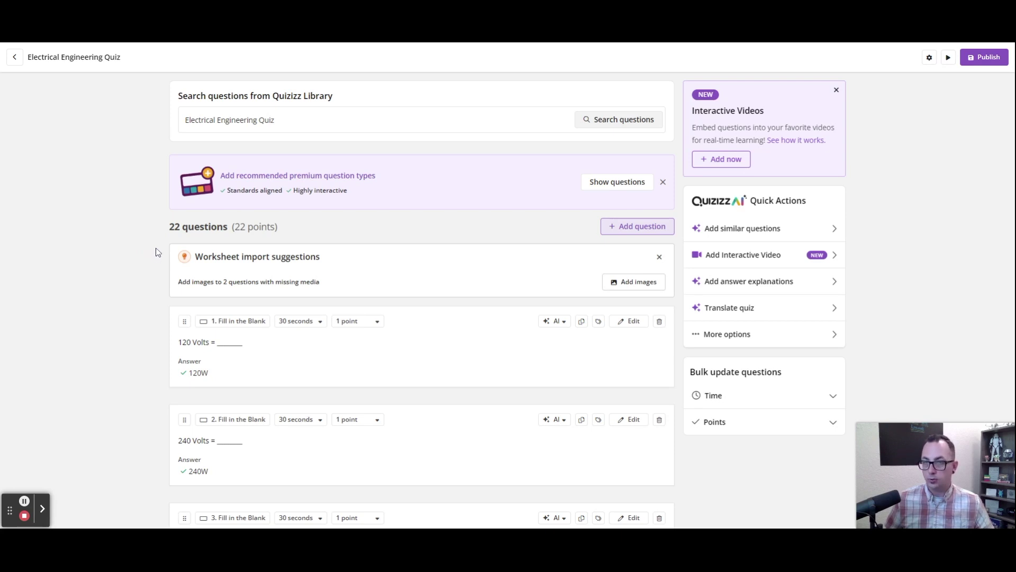
scroll(154, 280, "down", 2)
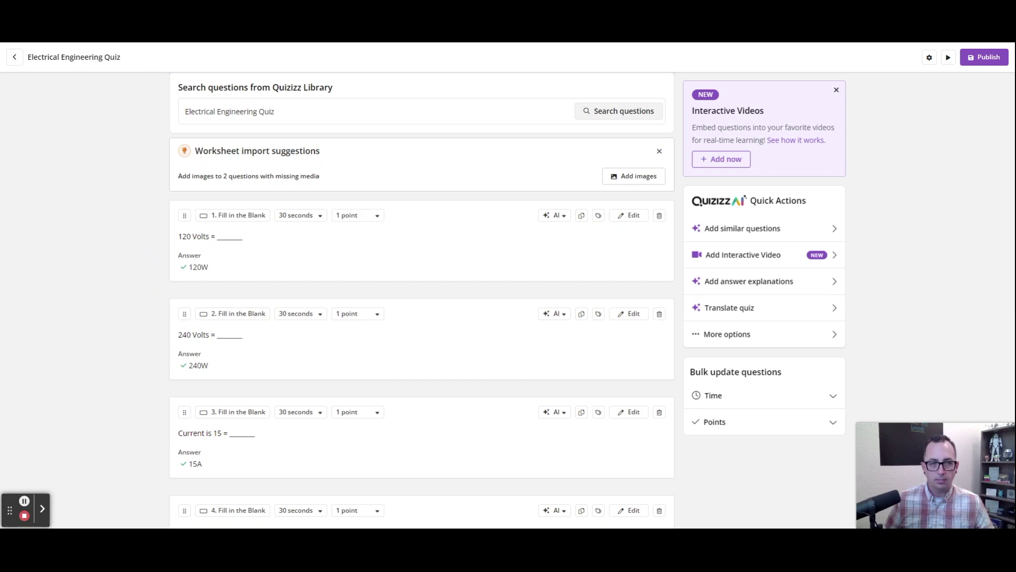
scroll(184, 270, "down", 6)
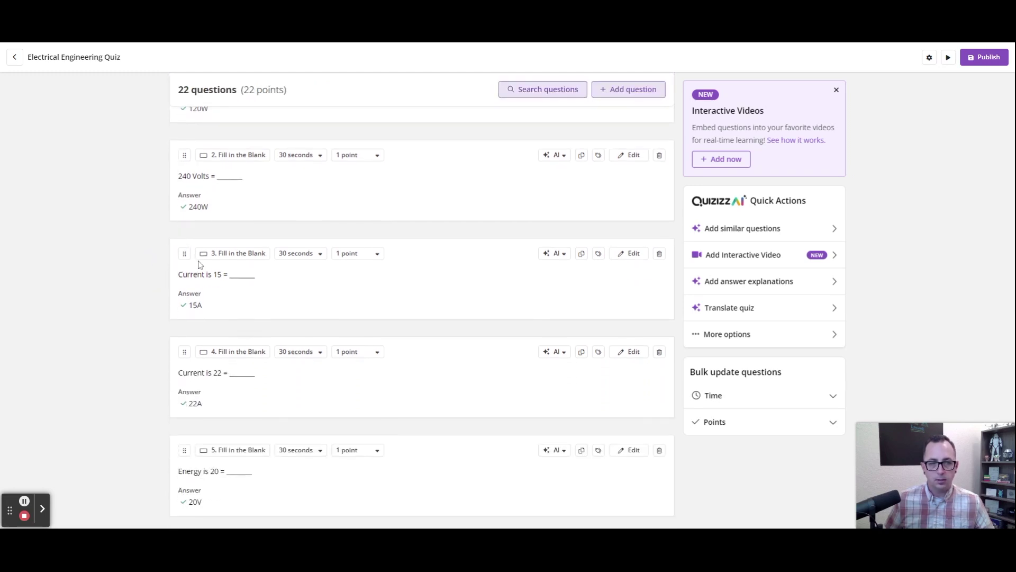
scroll(200, 264, "down", 6)
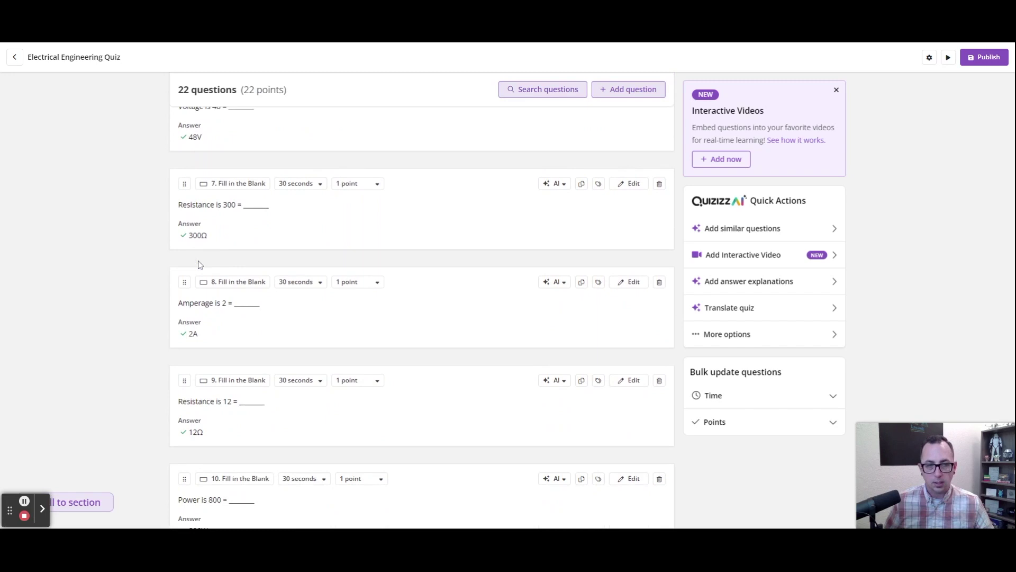
scroll(200, 264, "down", 7)
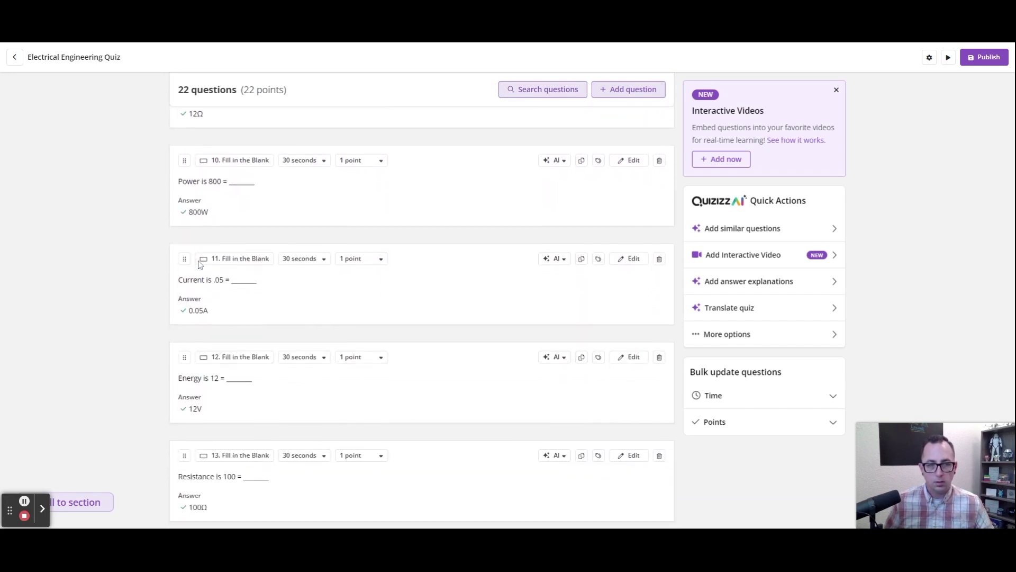
scroll(200, 264, "down", 5)
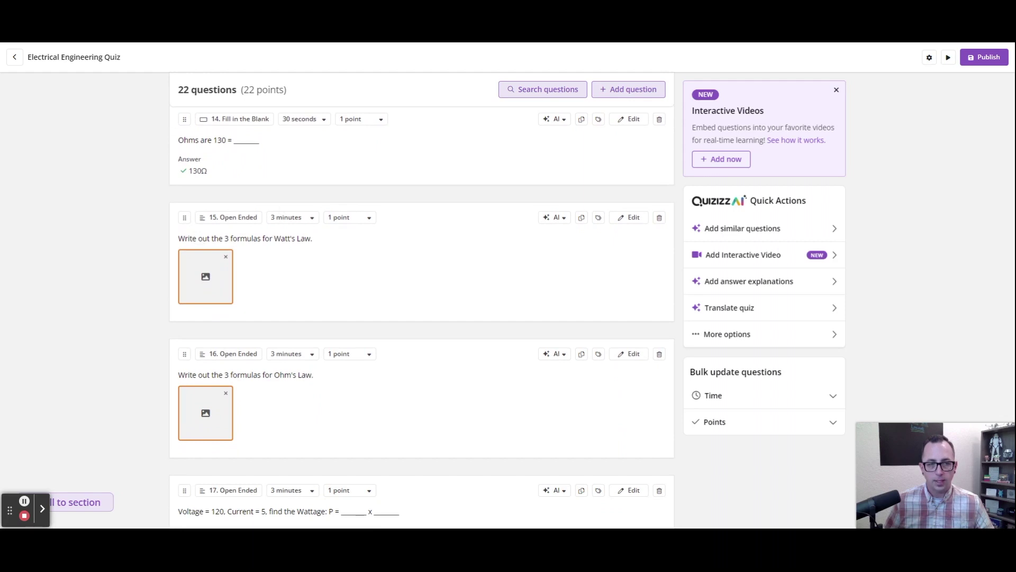
scroll(150, 282, "down", 2)
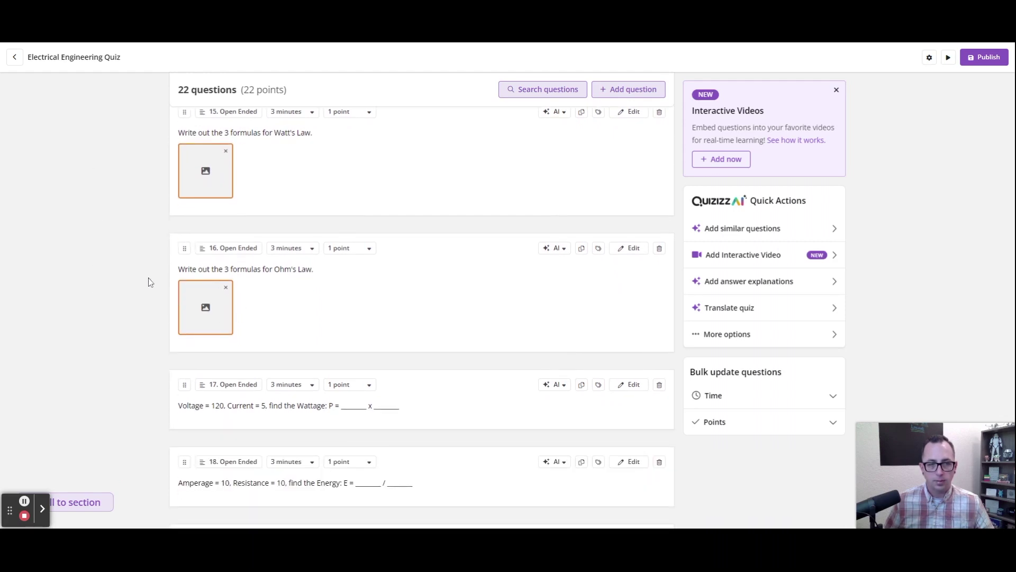
scroll(150, 282, "down", 7)
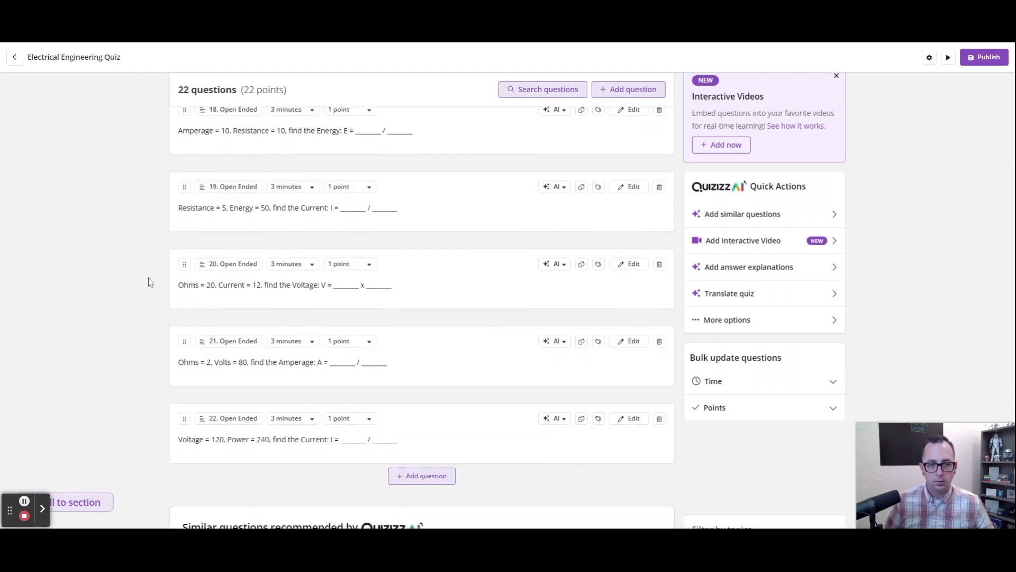
scroll(148, 282, "down", 3)
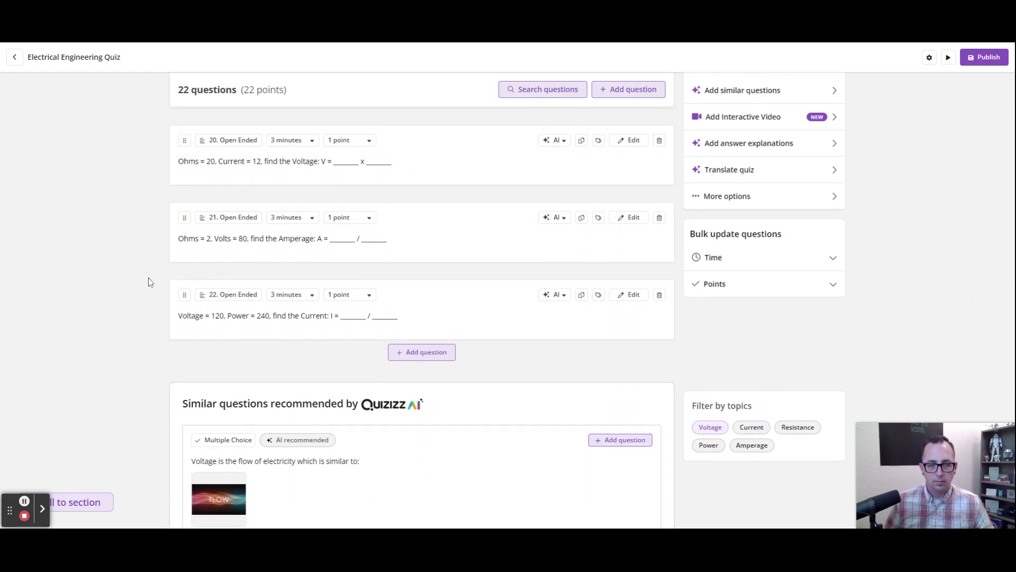
scroll(148, 281, "up", 20)
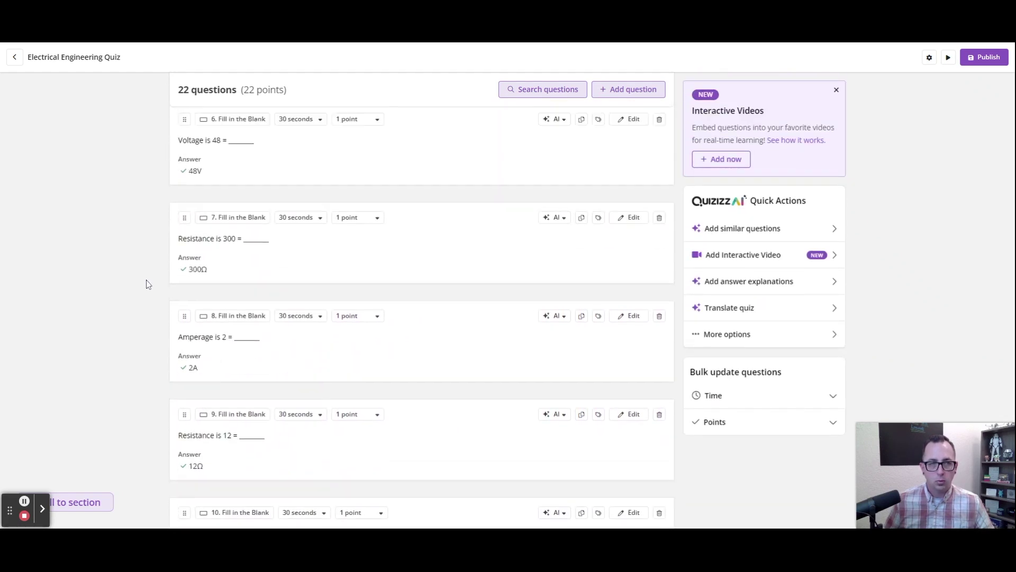
scroll(148, 283, "up", 12)
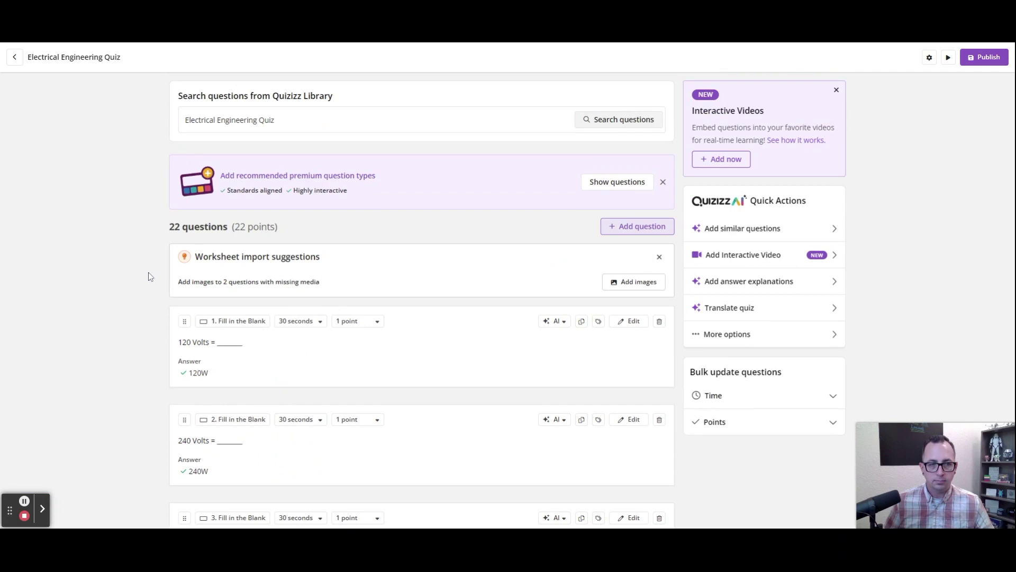
scroll(274, 356, "down", 1)
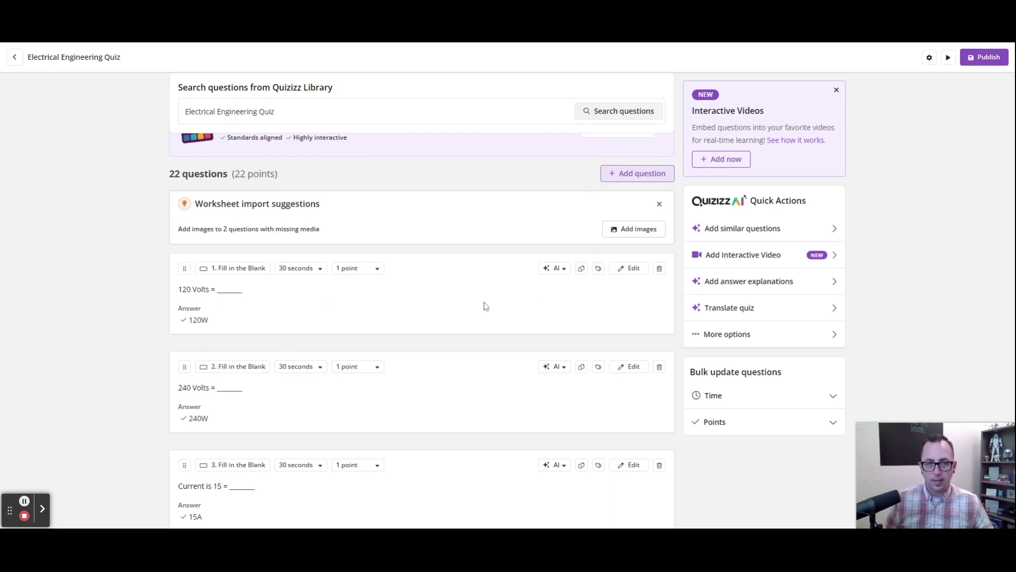
left_click(635, 269)
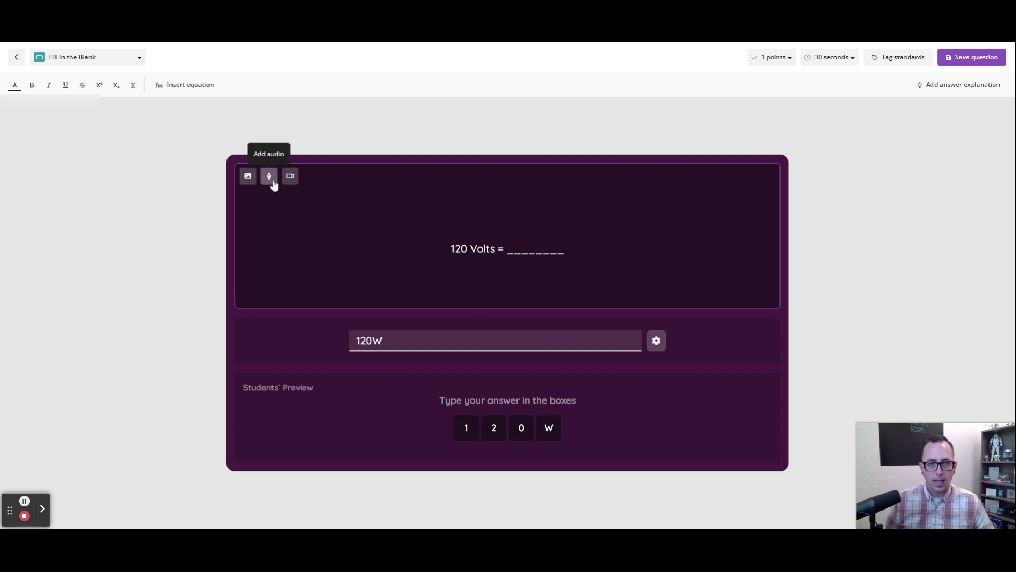
left_click(656, 341)
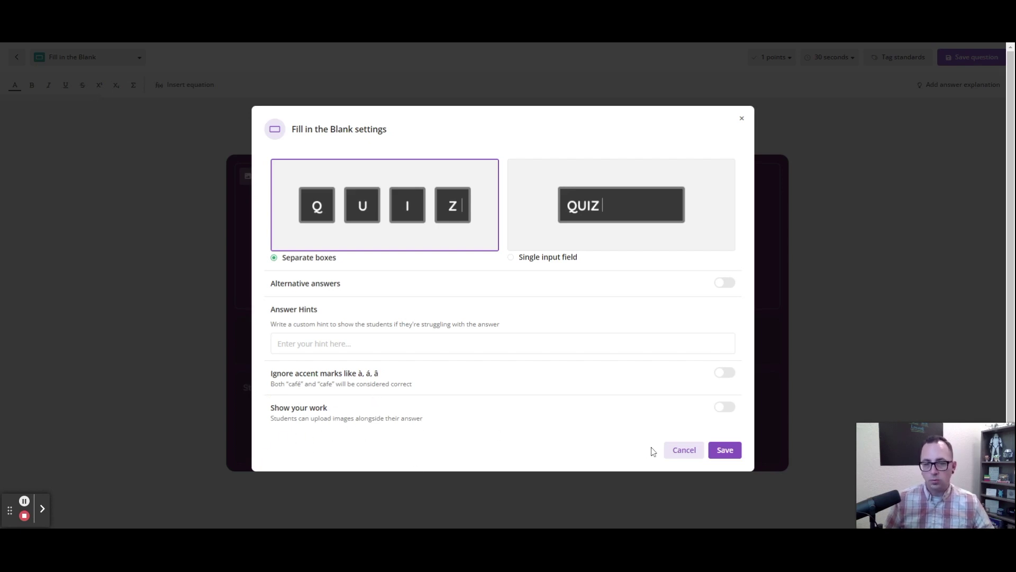
left_click(684, 449)
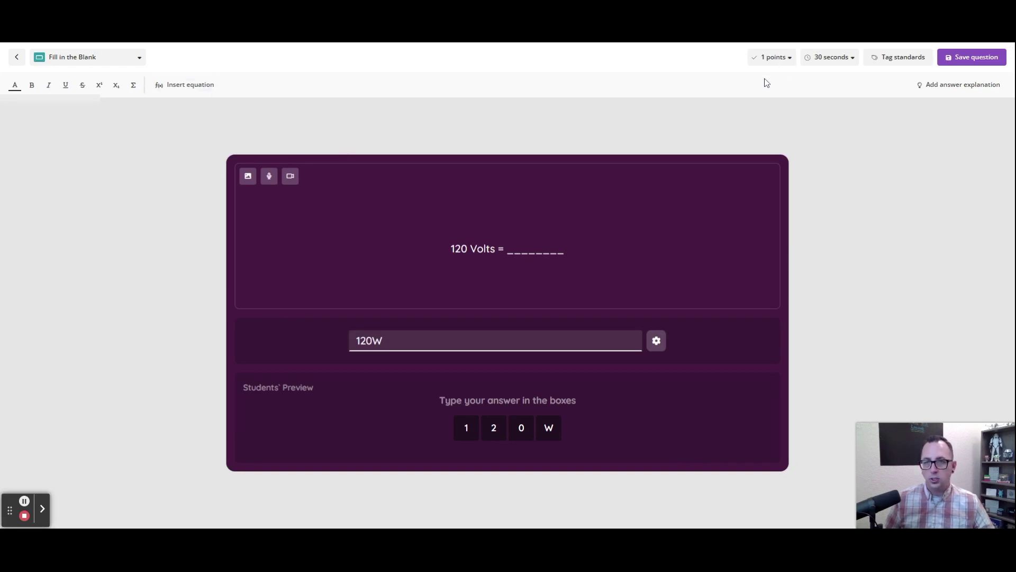
Check the time limit options, leaving the first question at 30 seconds.
left_click(847, 59)
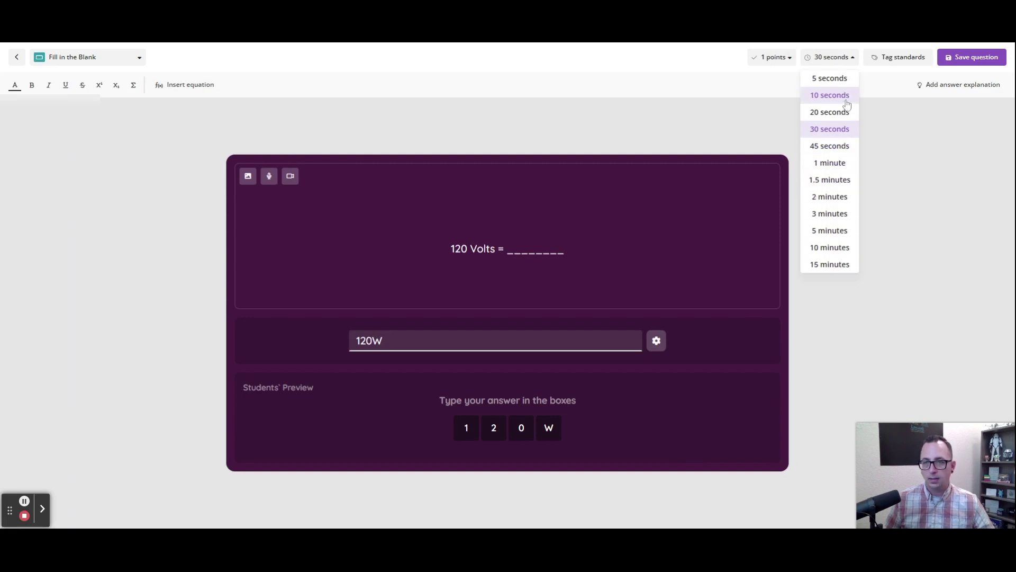
left_click(890, 156)
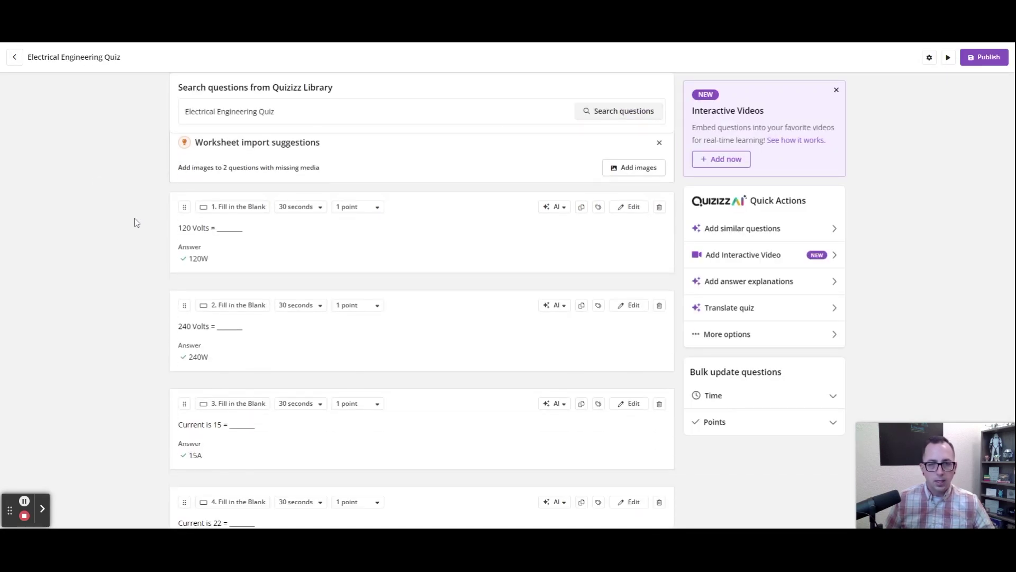
Scroll through the 22 generated Electrical Engineering Quiz questions.
scroll(136, 220, "down", 5)
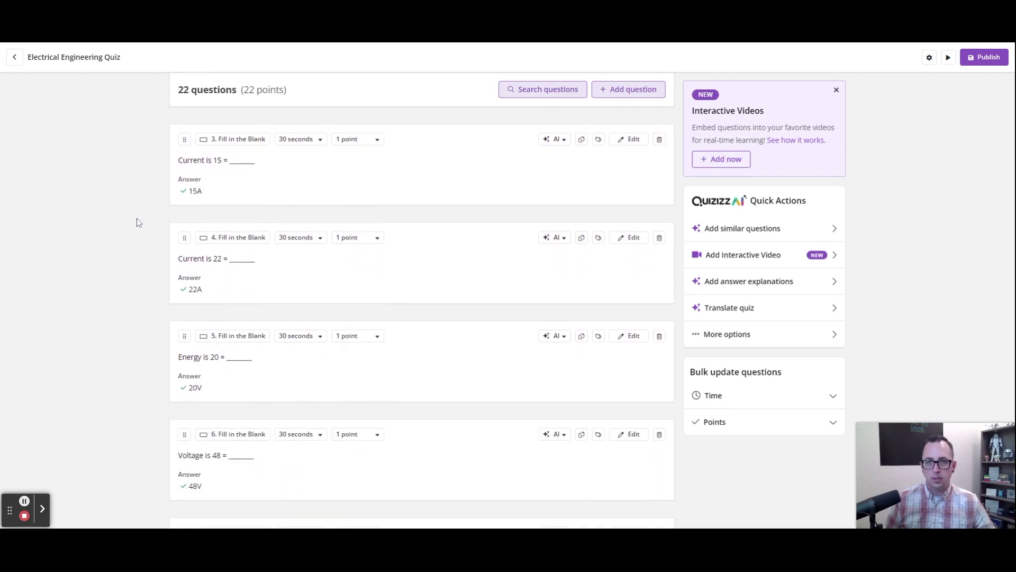
scroll(137, 222, "down", 1)
scroll(139, 221, "down", 6)
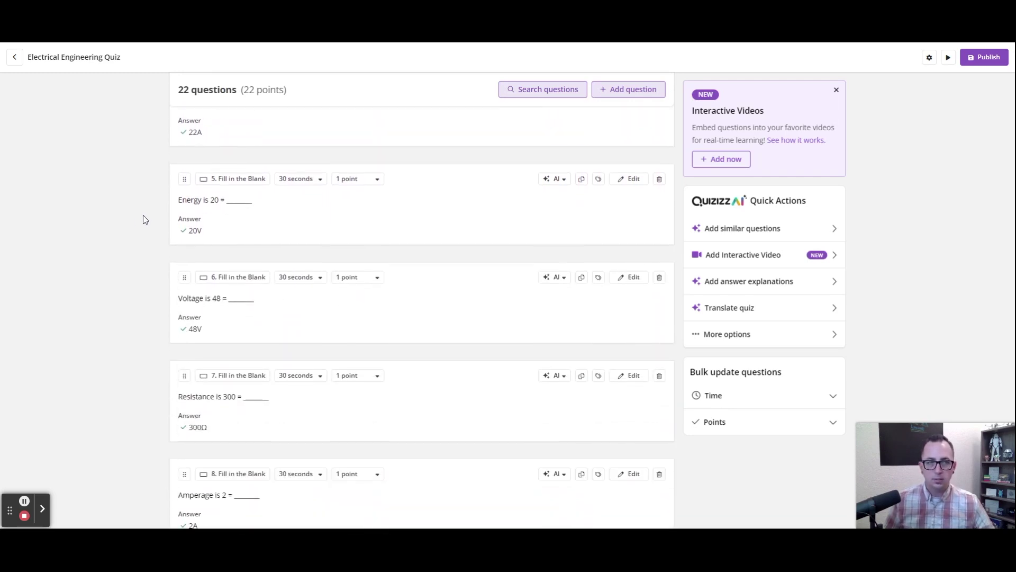
scroll(142, 219, "down", 12)
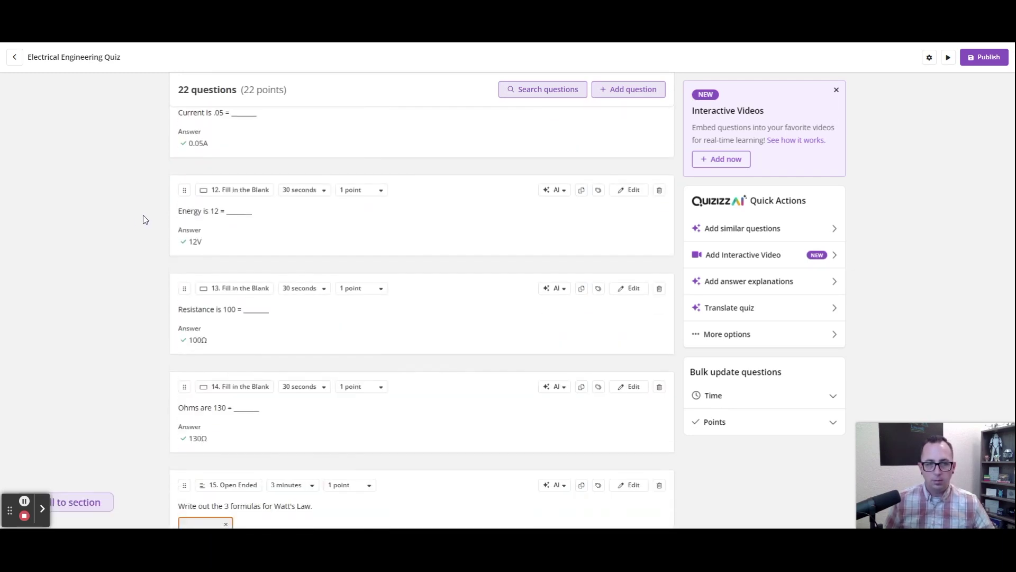
scroll(143, 219, "down", 2)
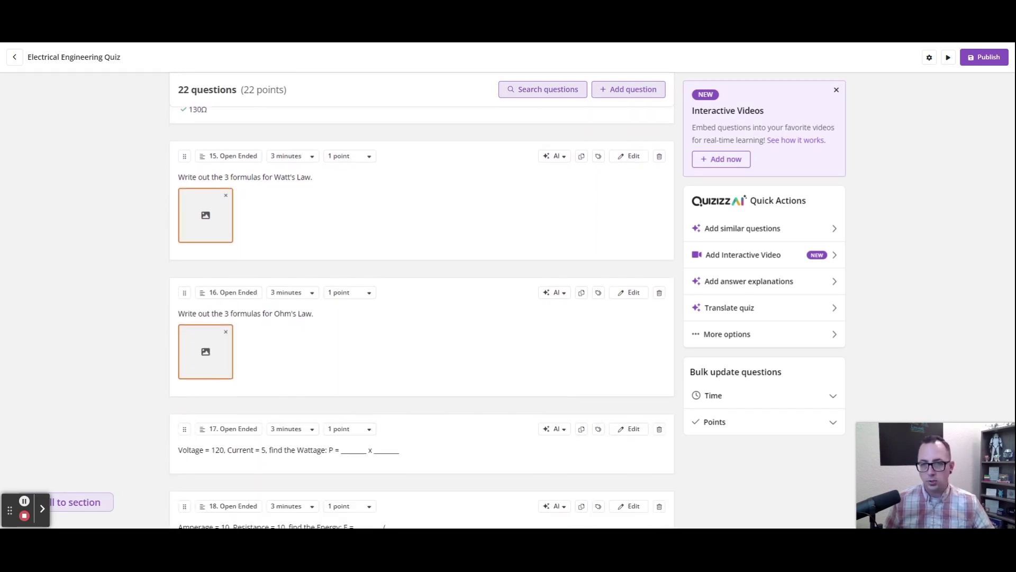
scroll(142, 219, "down", 2)
scroll(159, 201, "up", 20)
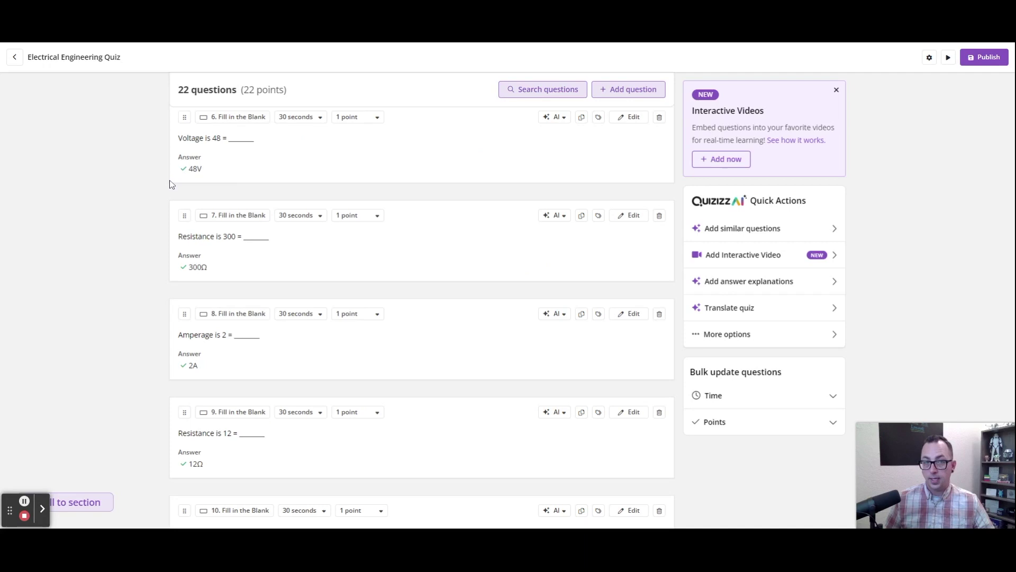
scroll(316, 204, "up", 4)
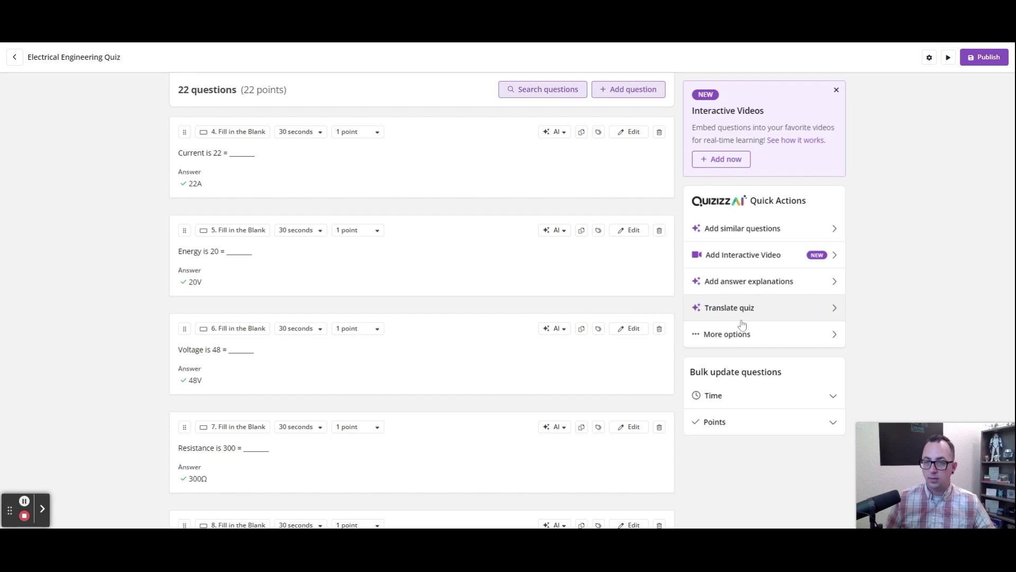
View the Translate quiz language list, then close it without translating.
left_click(776, 316)
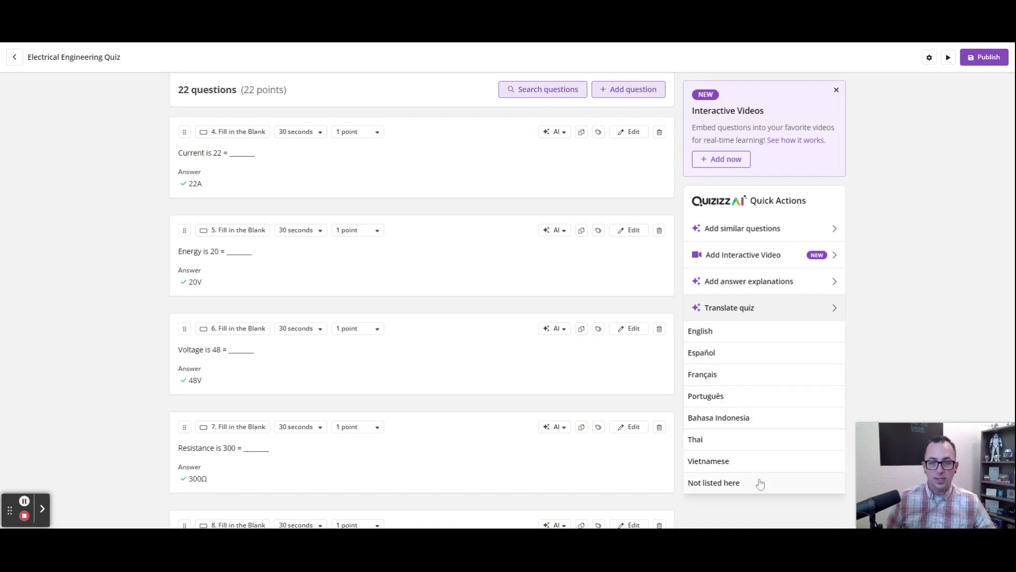
left_click(791, 312)
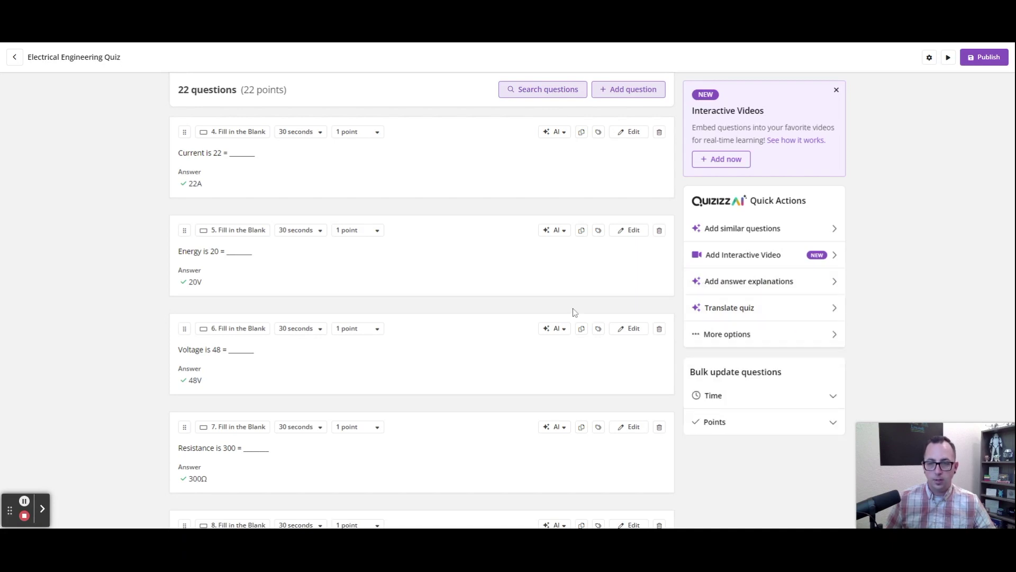
scroll(136, 300, "down", 2)
scroll(135, 300, "up", 10)
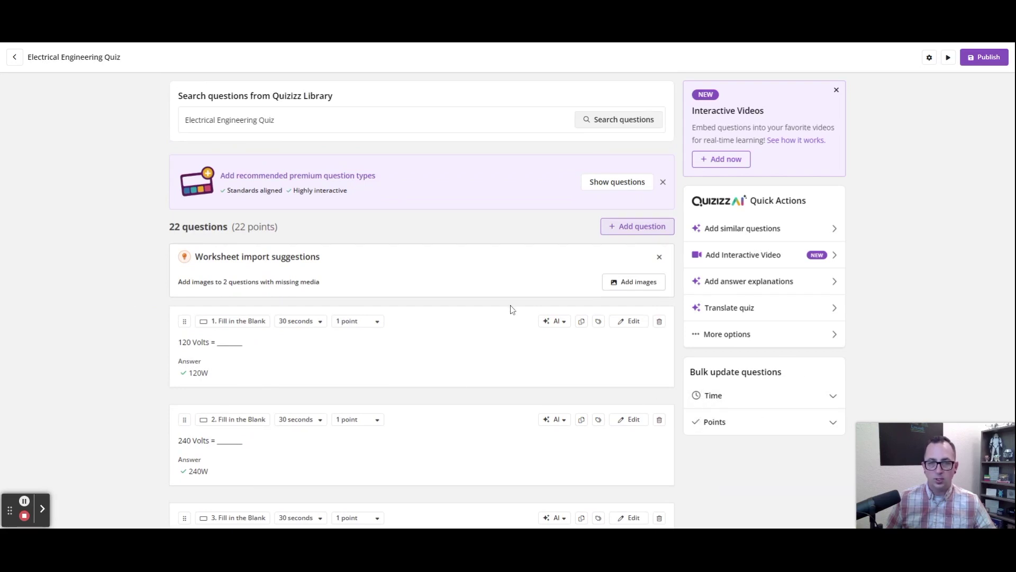
scroll(417, 474, "down", 3)
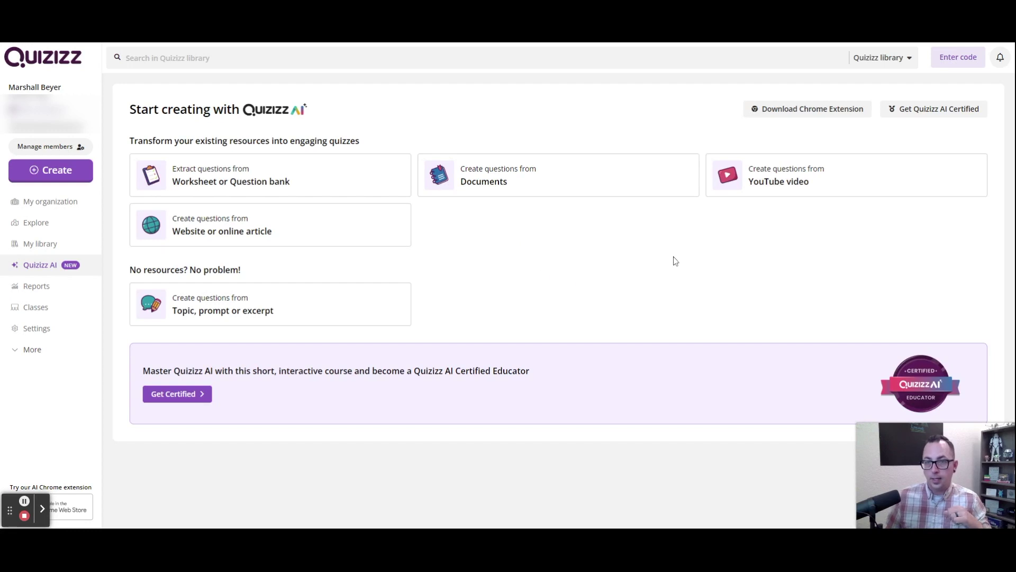
Start a new quiz from a YouTube video and paste the video's link.
left_click(783, 179)
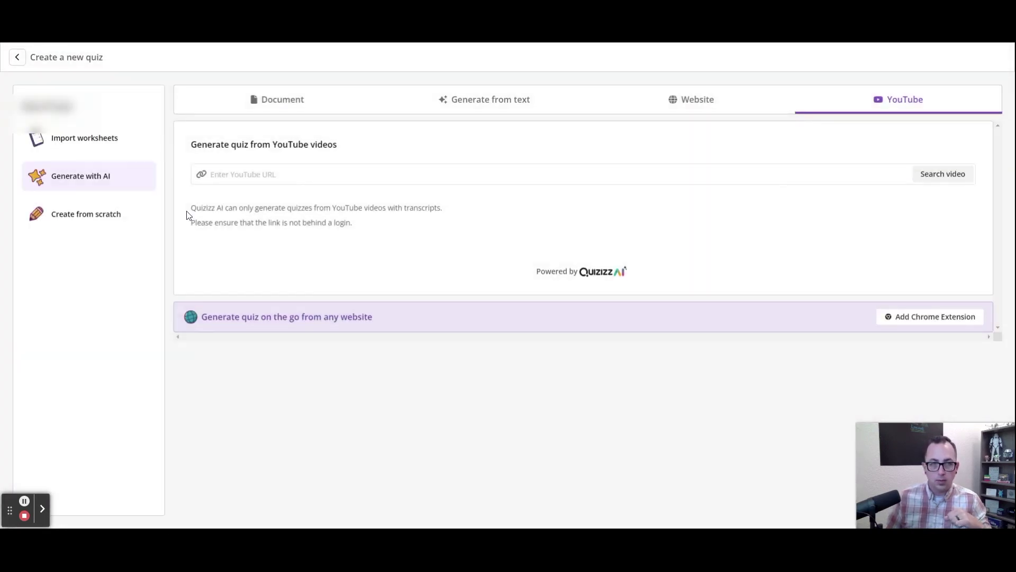
left_click(211, 174)
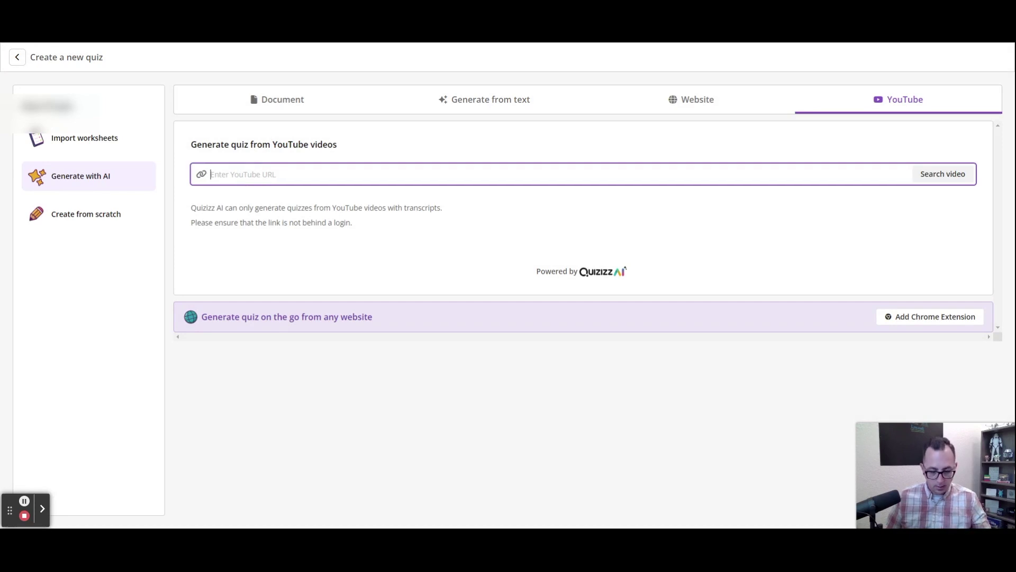
type("https://youtu.be/wefswCPT7B4?si=_FV75caMQO--HvIA")
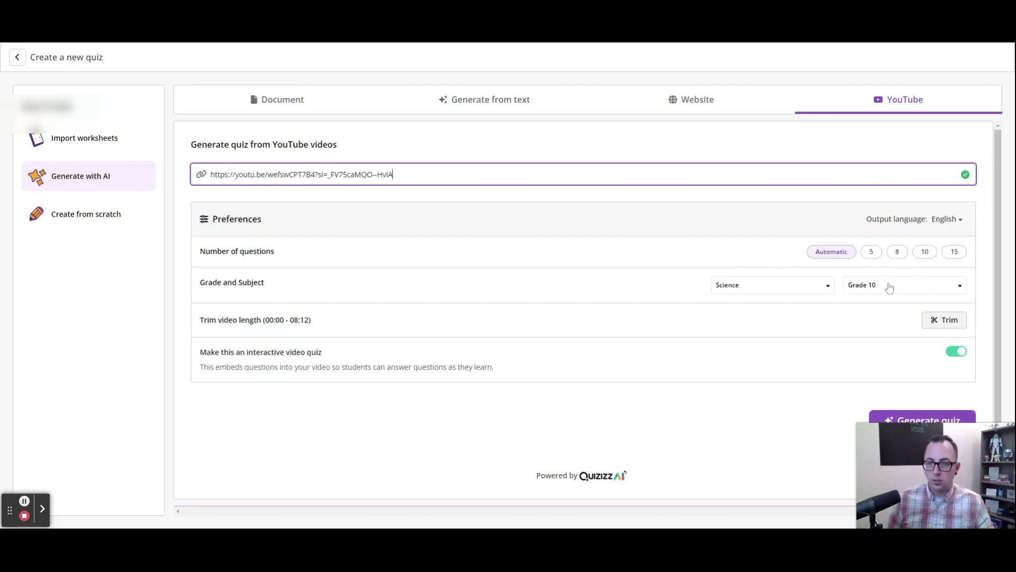
Set 5 questions and Grade 4, then generate the video quiz.
left_click(876, 256)
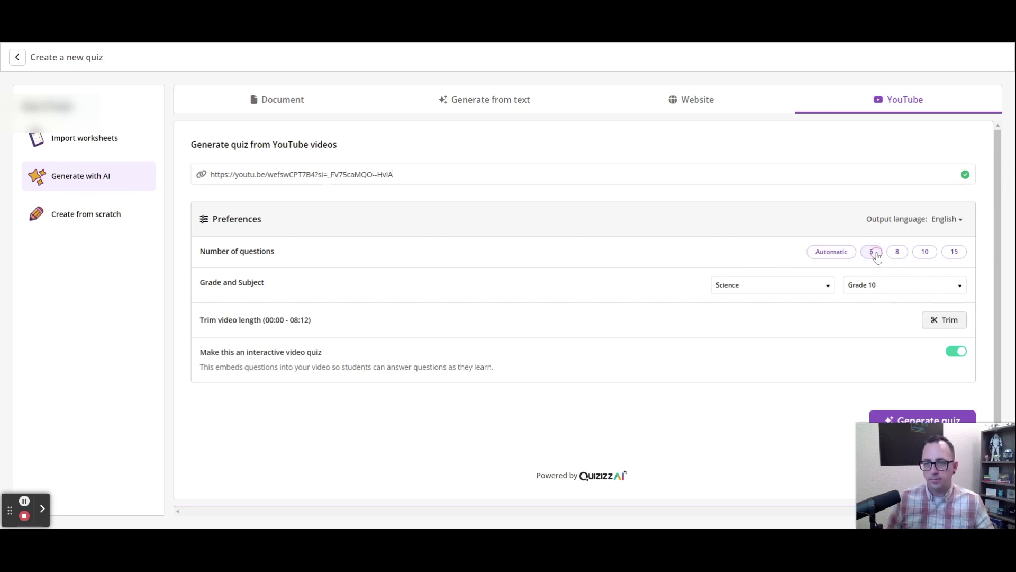
left_click(935, 289)
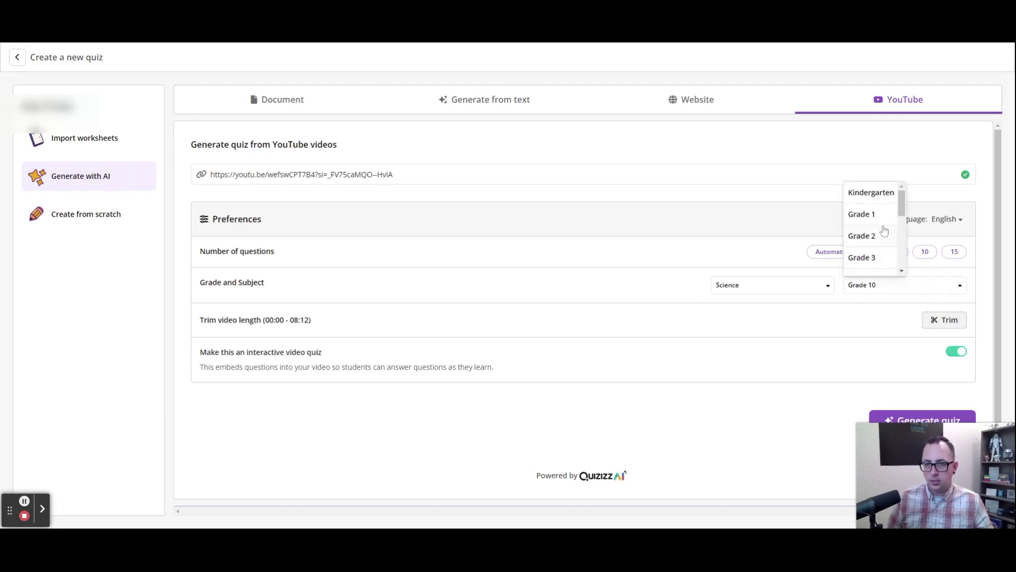
scroll(883, 228, "down", 1)
left_click(884, 231)
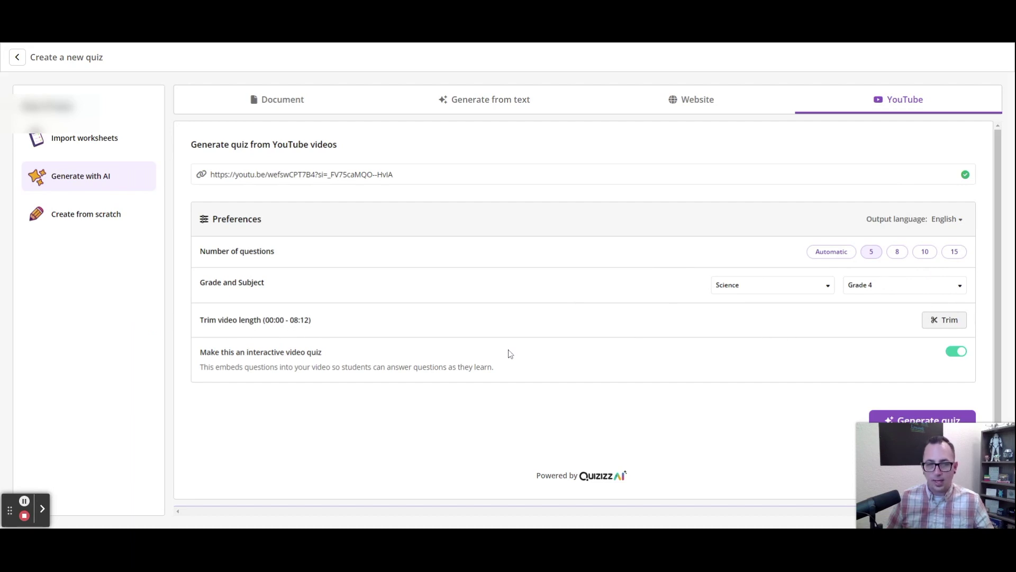
scroll(509, 351, "down", 1)
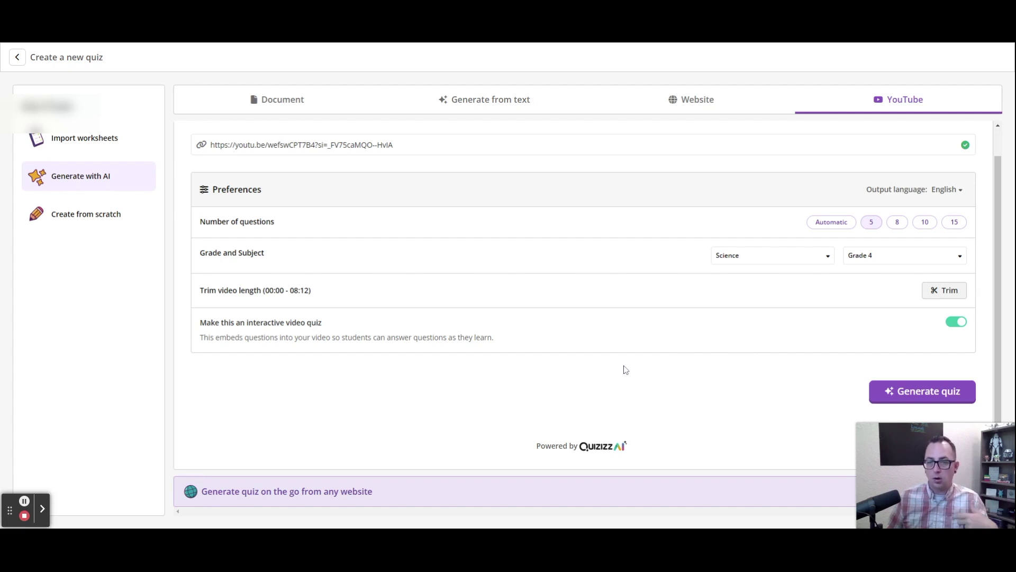
left_click(934, 391)
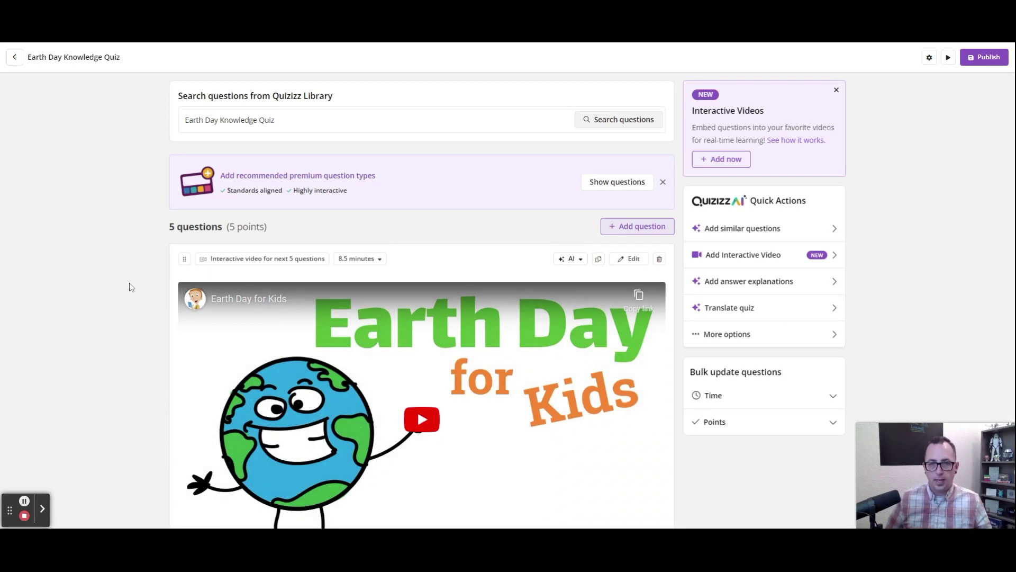
scroll(106, 222, "down", 2)
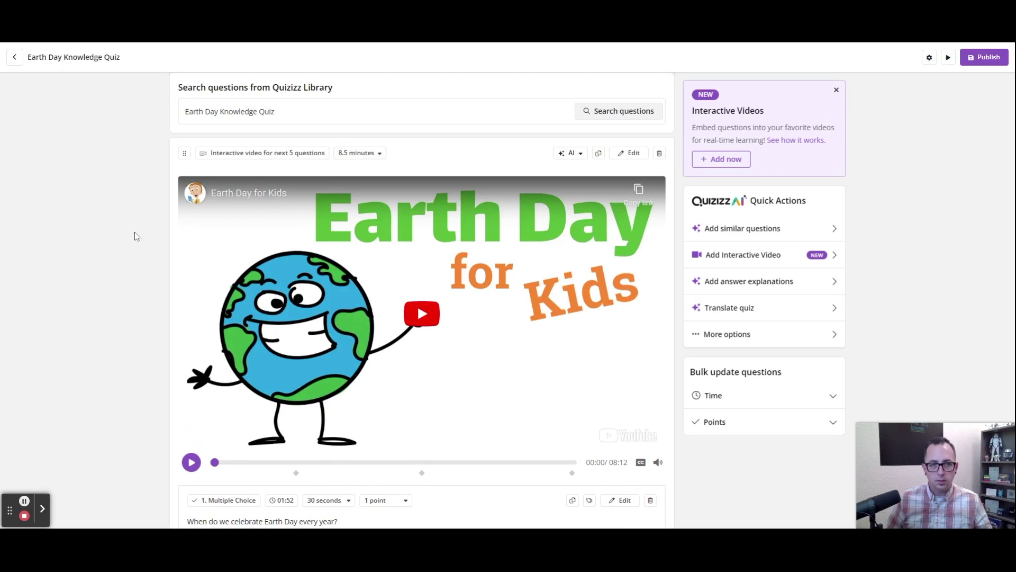
scroll(134, 233, "down", 4)
scroll(135, 254, "up", 2)
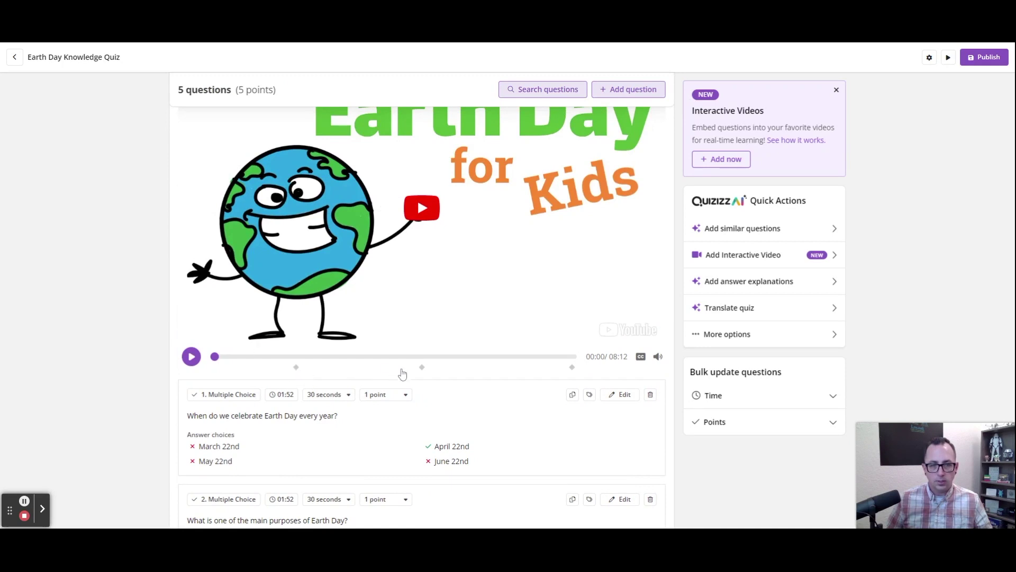
scroll(116, 330, "down", 7)
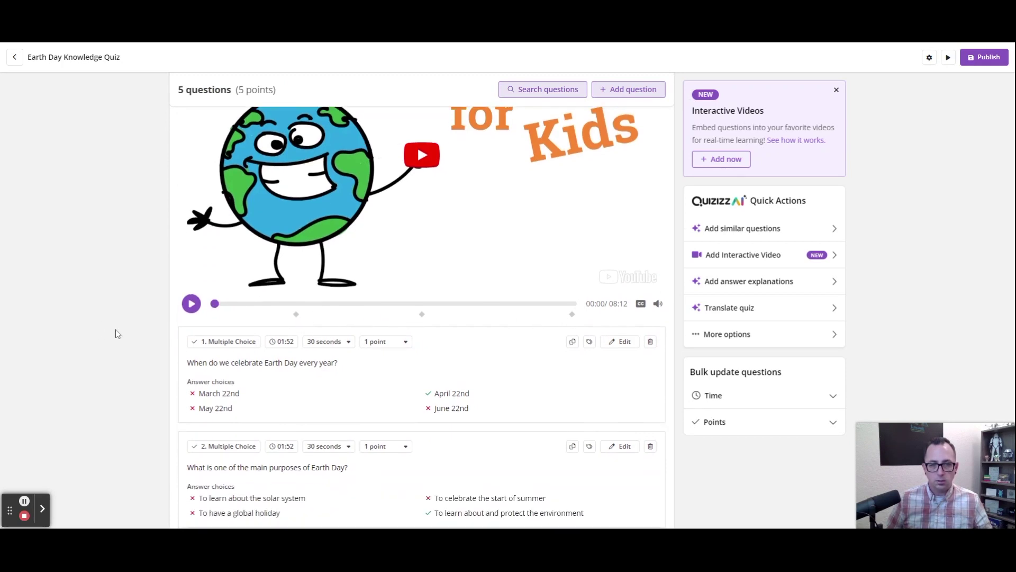
scroll(116, 332, "down", 3)
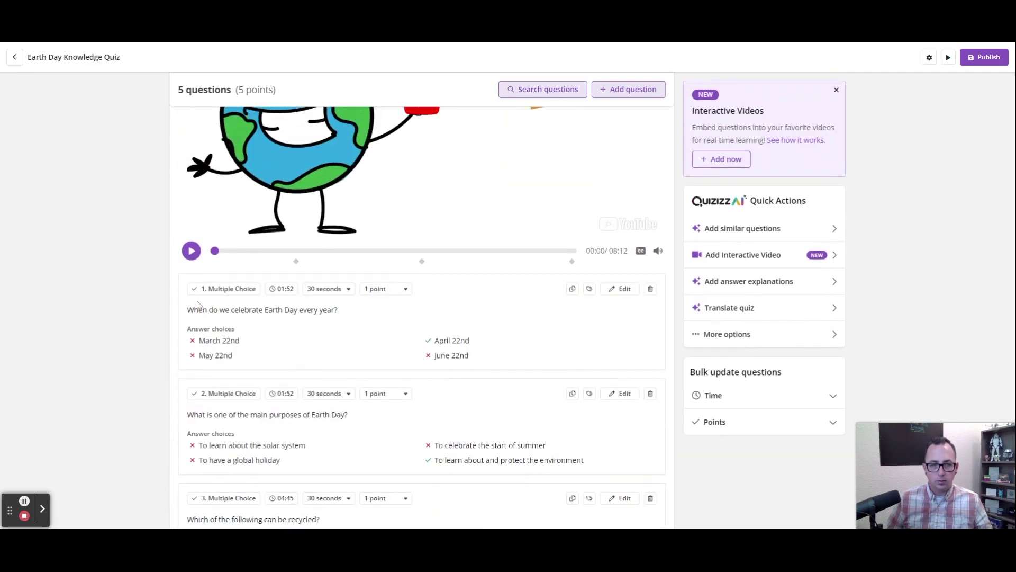
scroll(197, 305, "down", 3)
scroll(159, 305, "down", 5)
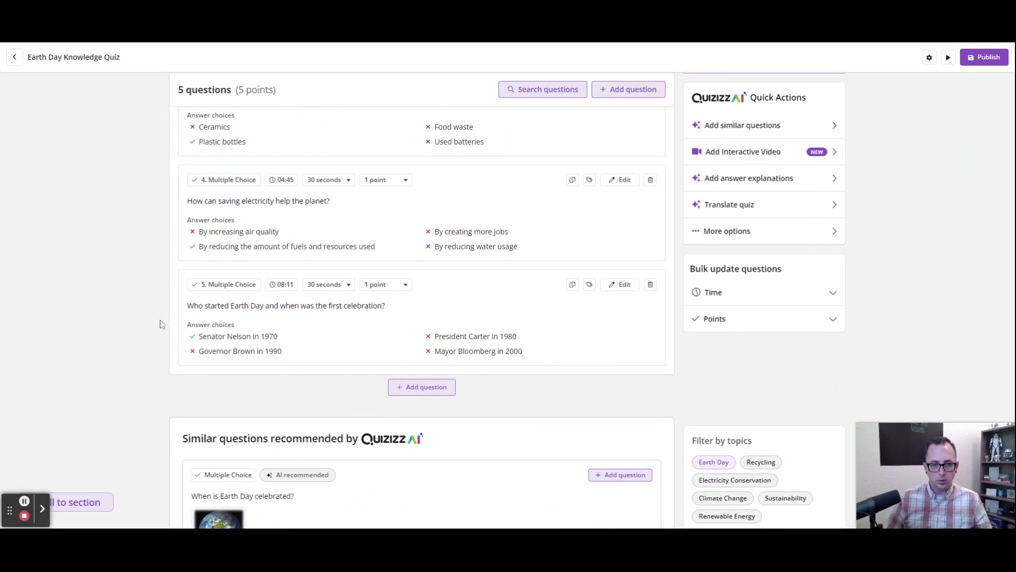
scroll(160, 323, "up", 7)
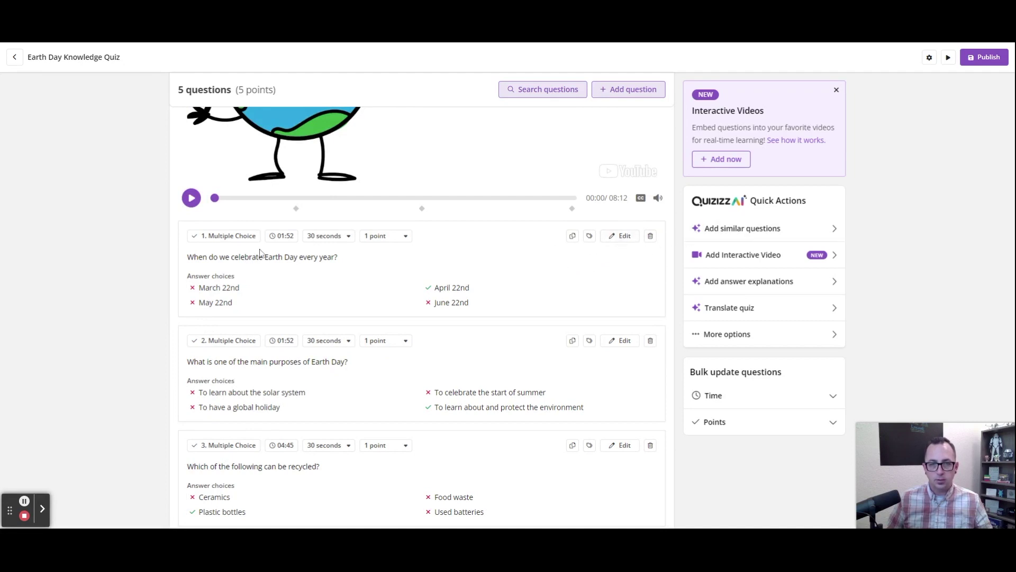
left_click(625, 236)
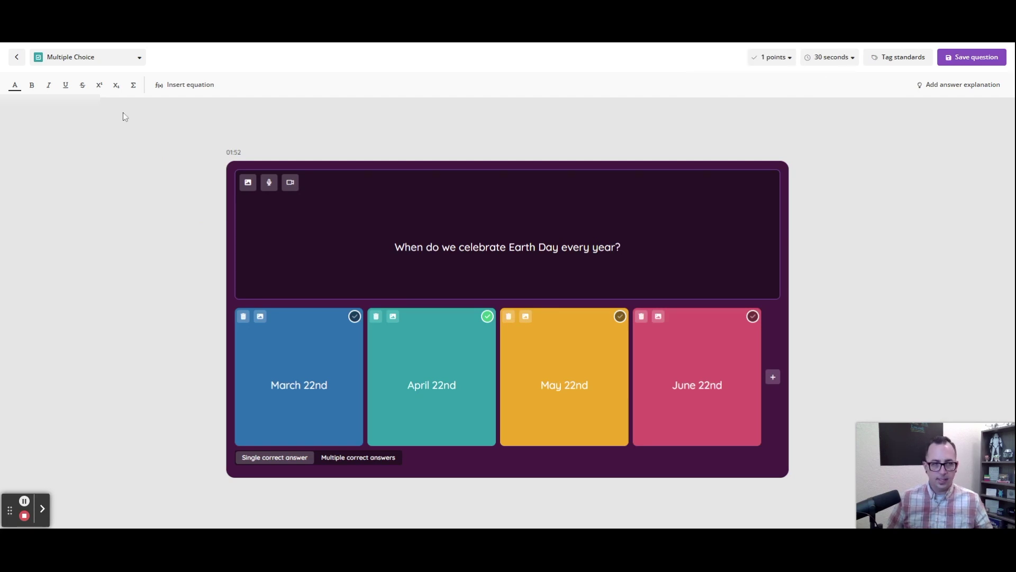
Make question 1 Open Ended with a 30-second limit and save it into the video.
left_click(140, 59)
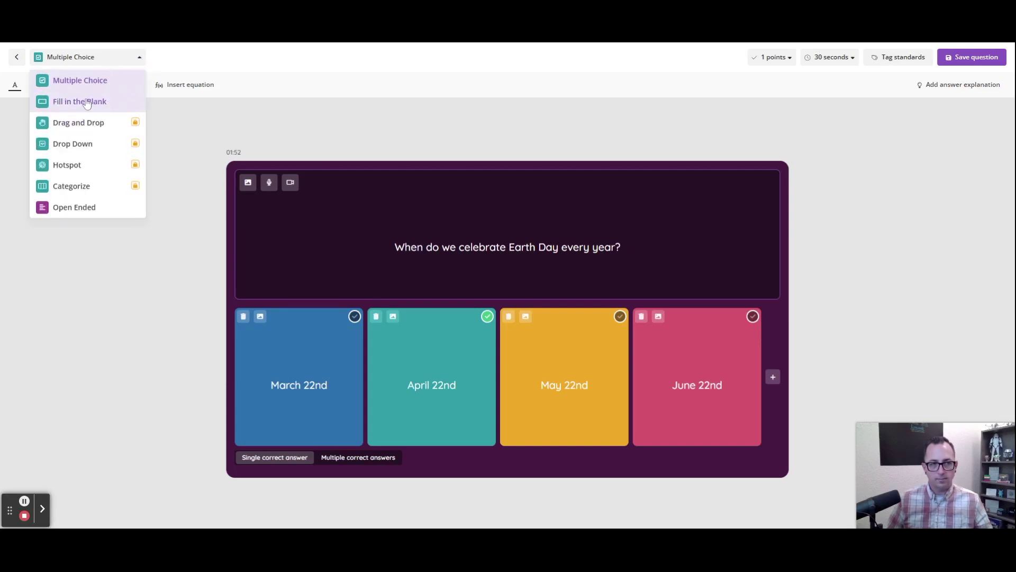
left_click(87, 212)
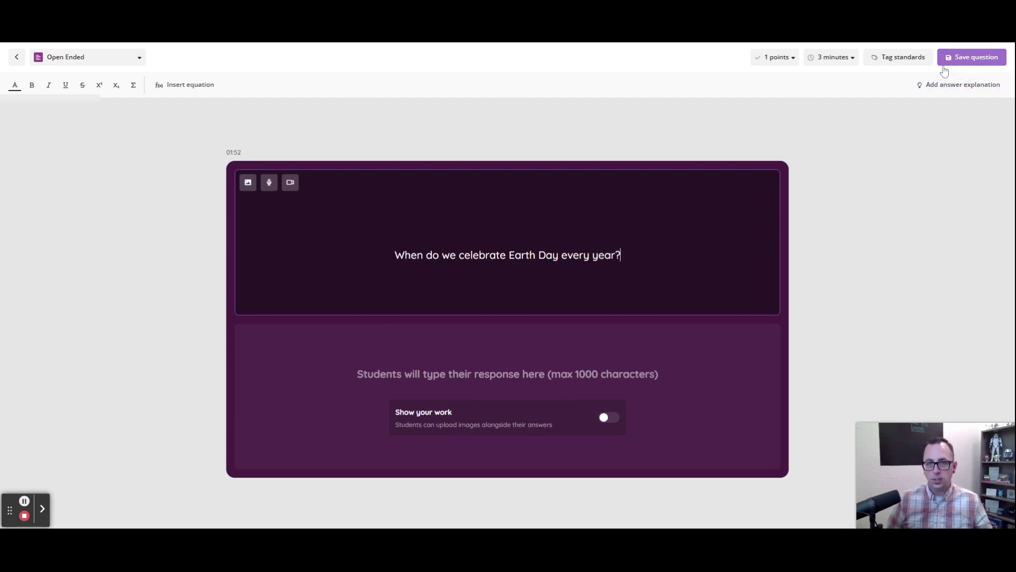
left_click(845, 59)
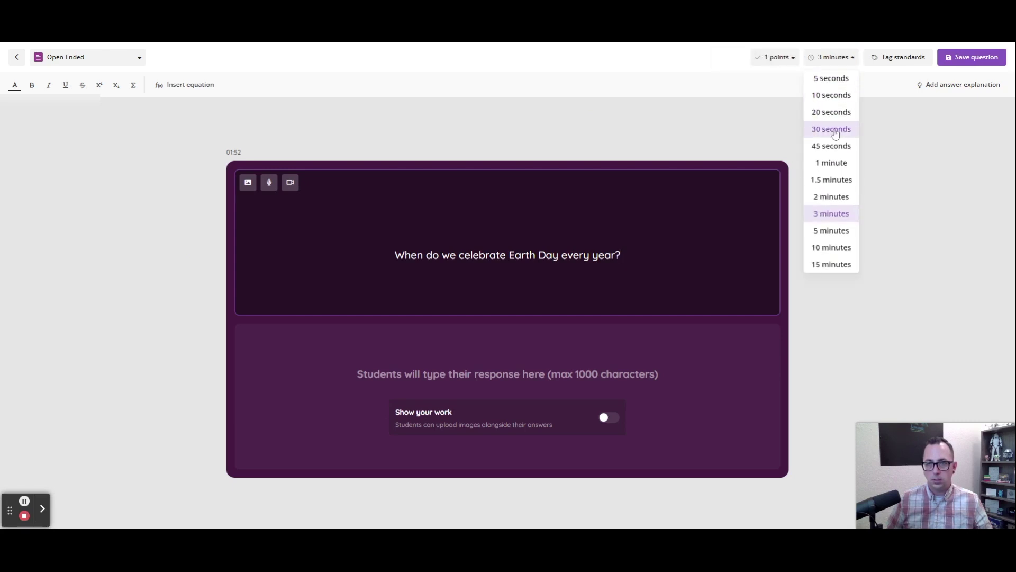
left_click(834, 131)
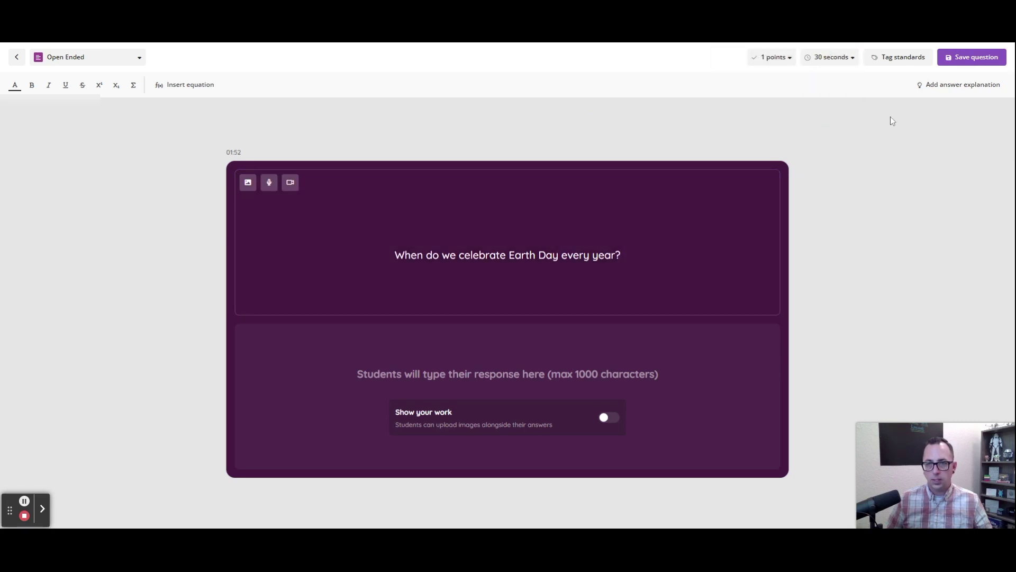
left_click(979, 60)
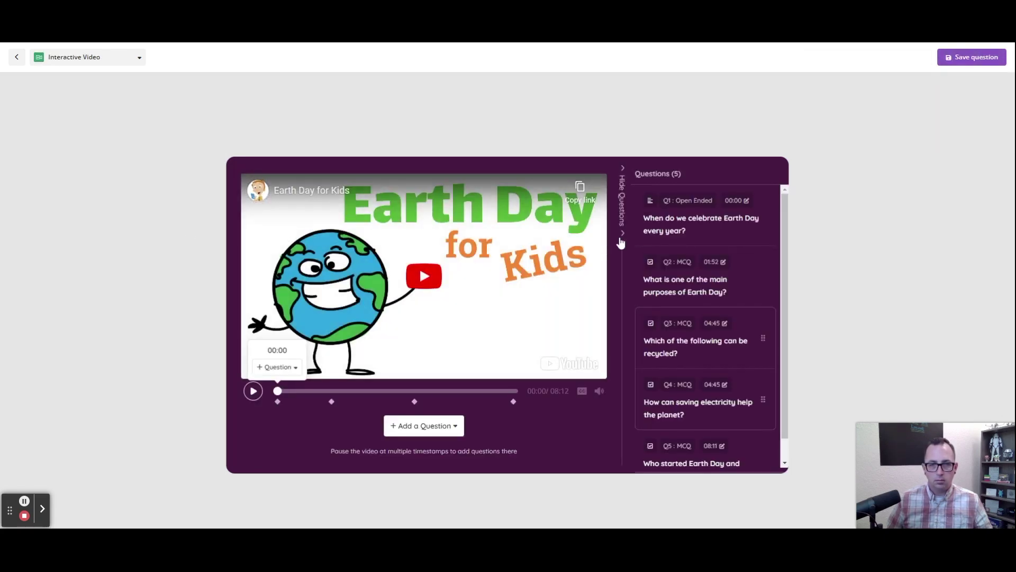
scroll(677, 233, "down", 1)
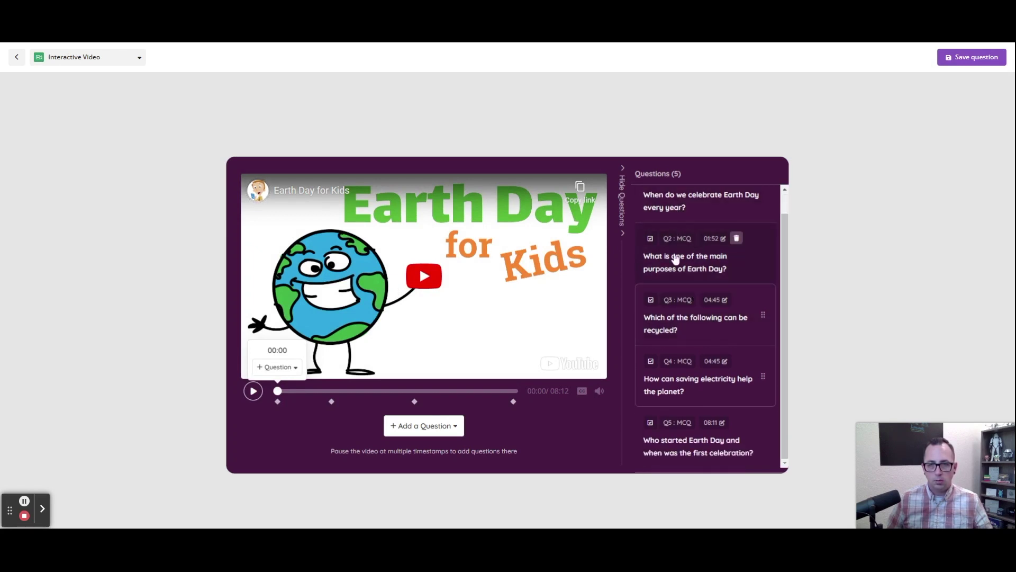
left_click(975, 58)
scroll(114, 163, "down", 2)
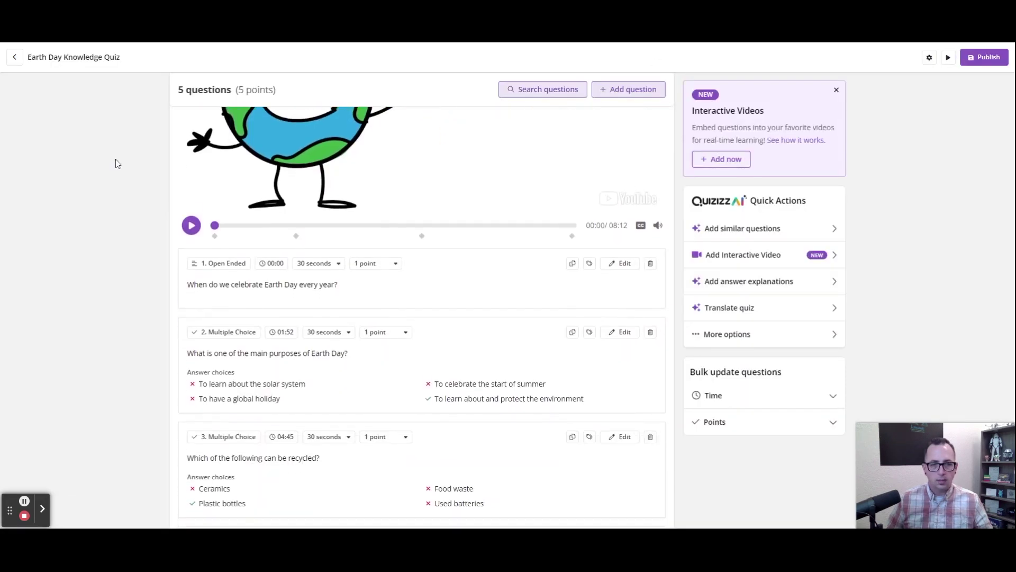
scroll(206, 338, "down", 3)
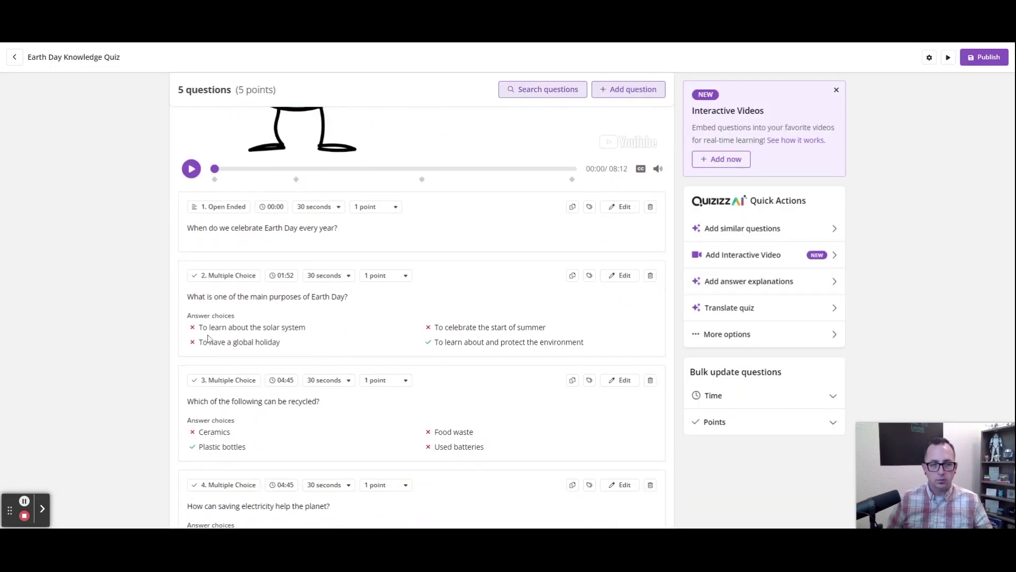
scroll(168, 311, "down", 4)
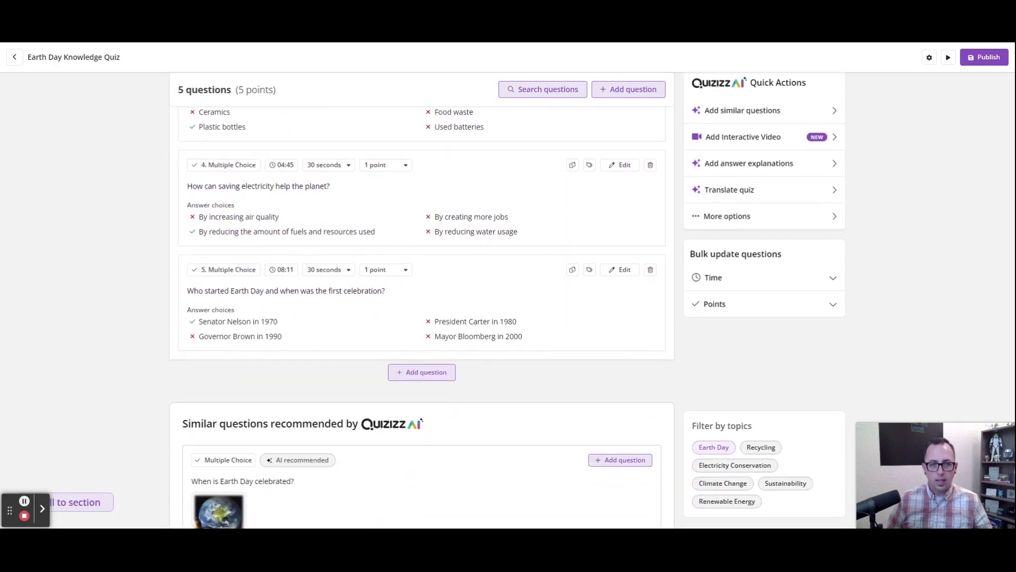
scroll(279, 198, "up", 6)
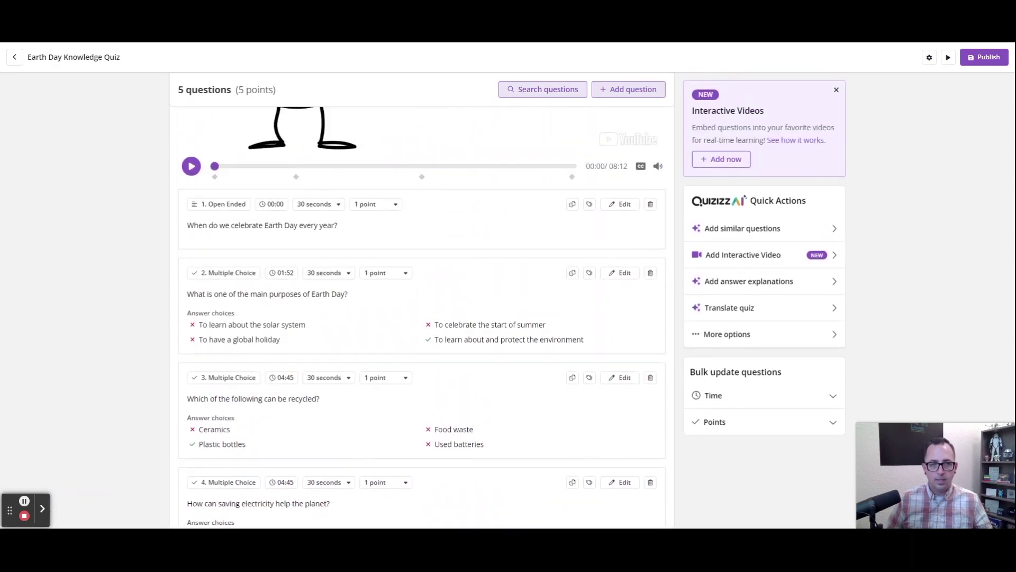
scroll(276, 218, "up", 2)
scroll(280, 322, "down", 8)
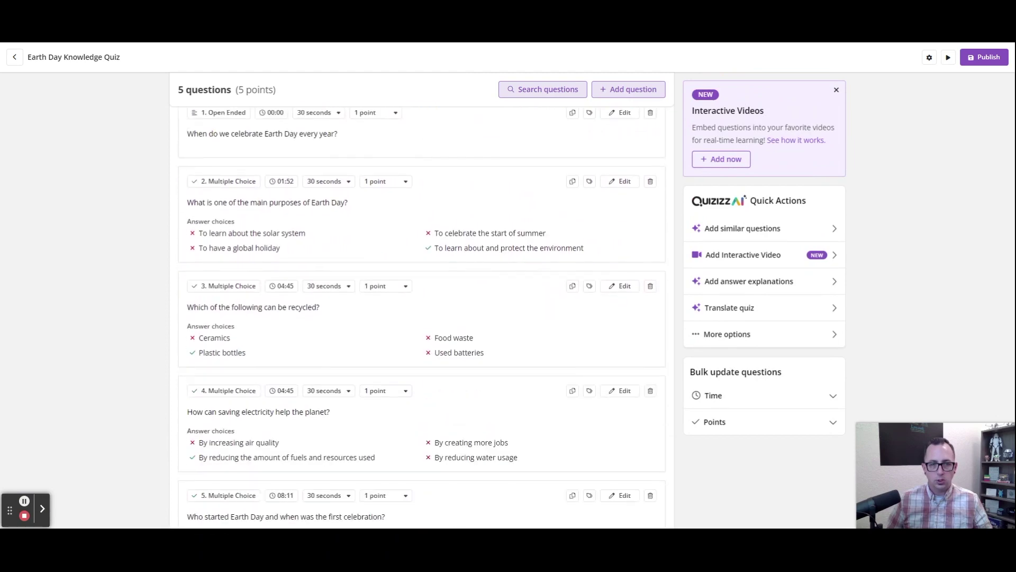
scroll(282, 328, "down", 2)
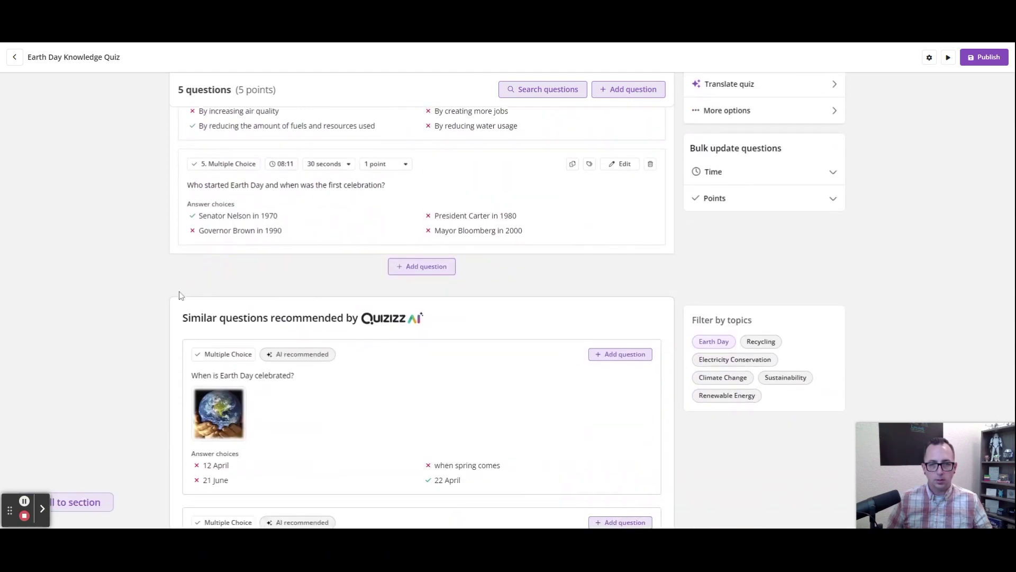
scroll(179, 294, "up", 12)
scroll(179, 295, "up", 3)
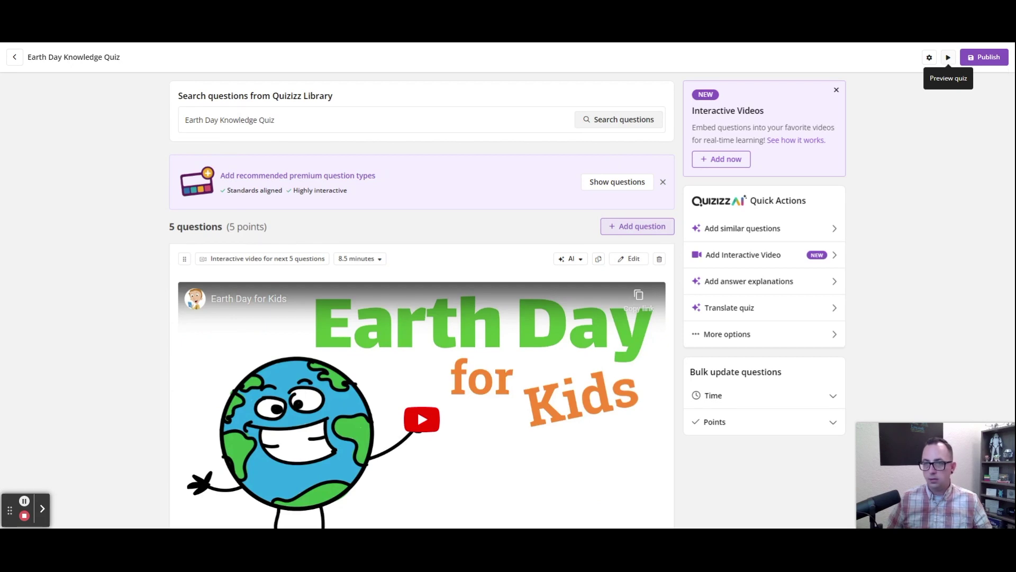
Preview the Earth Day Knowledge Quiz as a participant, then close the preview.
left_click(947, 57)
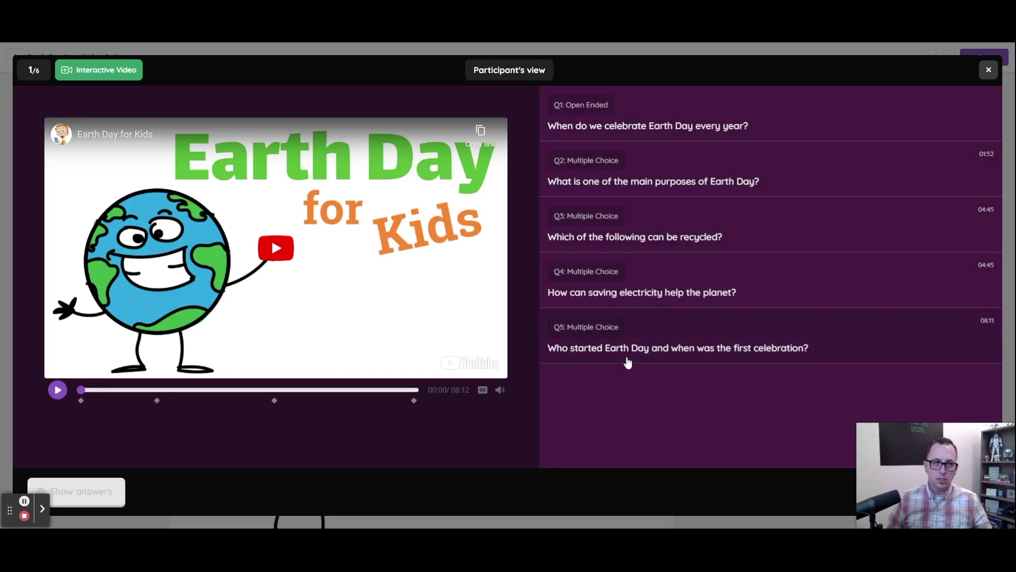
left_click(988, 70)
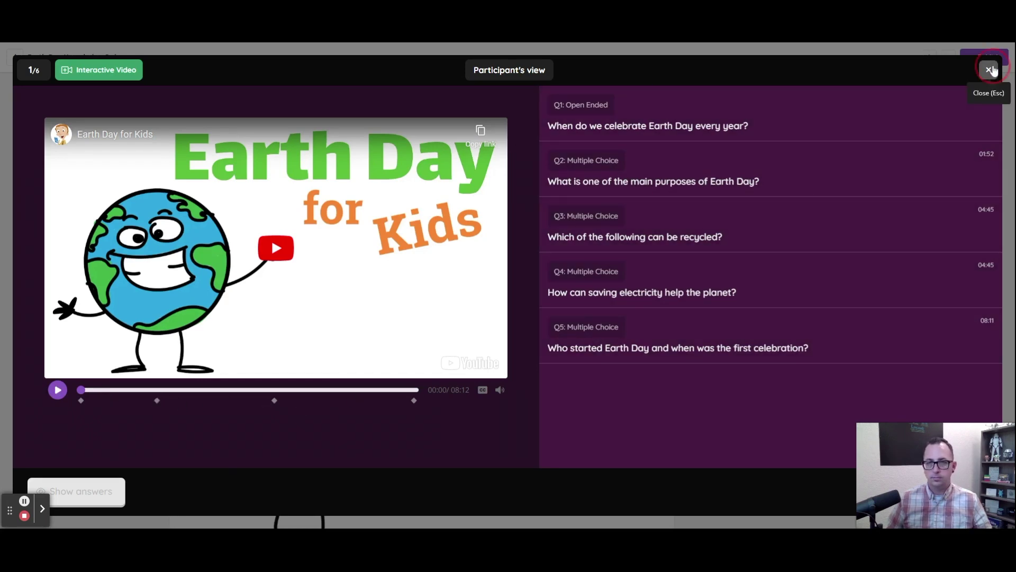